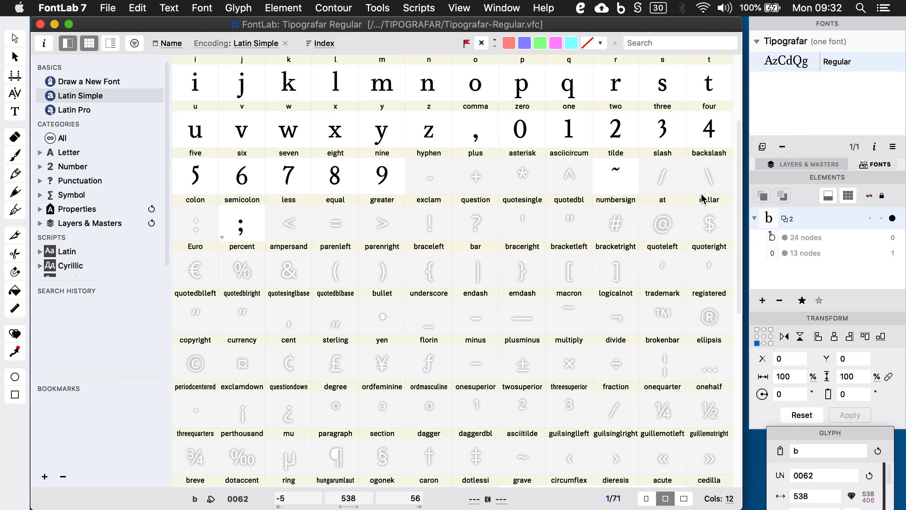
- Look through the font's glyph set and examine the outlines of the O and b glyphs
scroll(661, 337, down, 6)
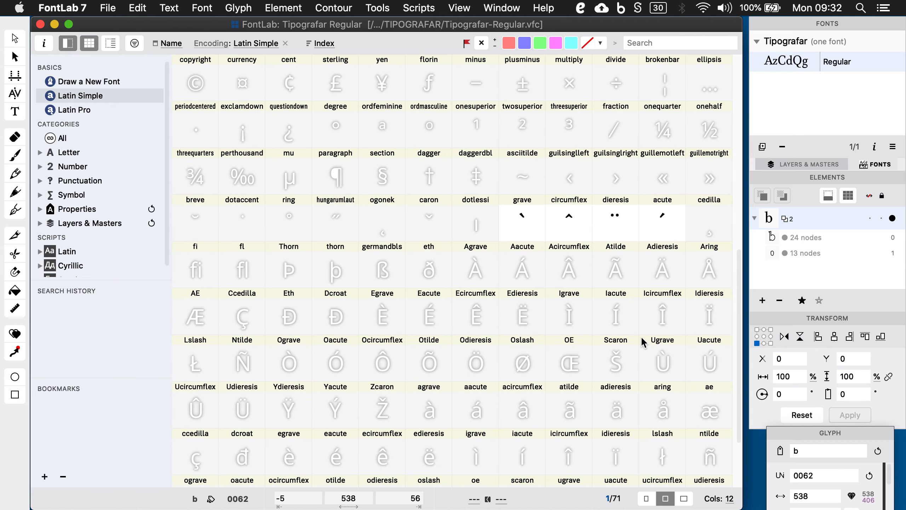
scroll(642, 342, down, 2)
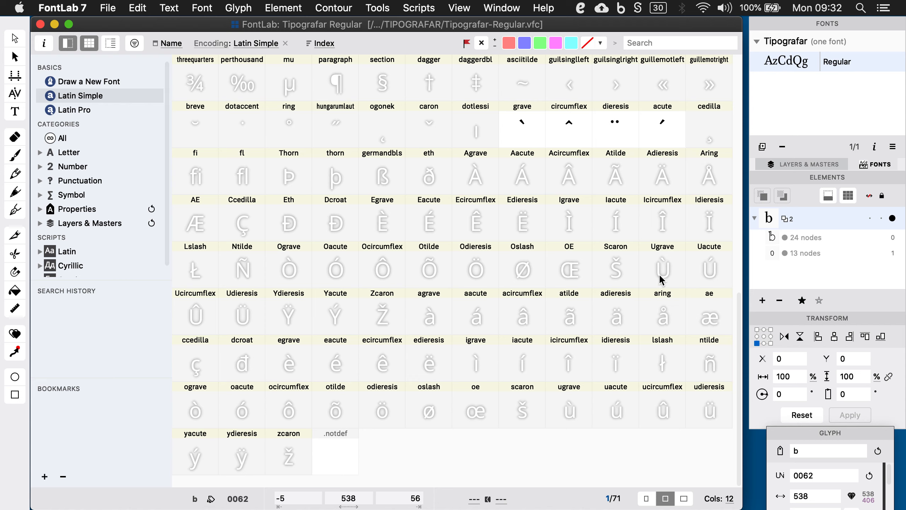
scroll(498, 318, up, 8)
scroll(446, 252, up, 3)
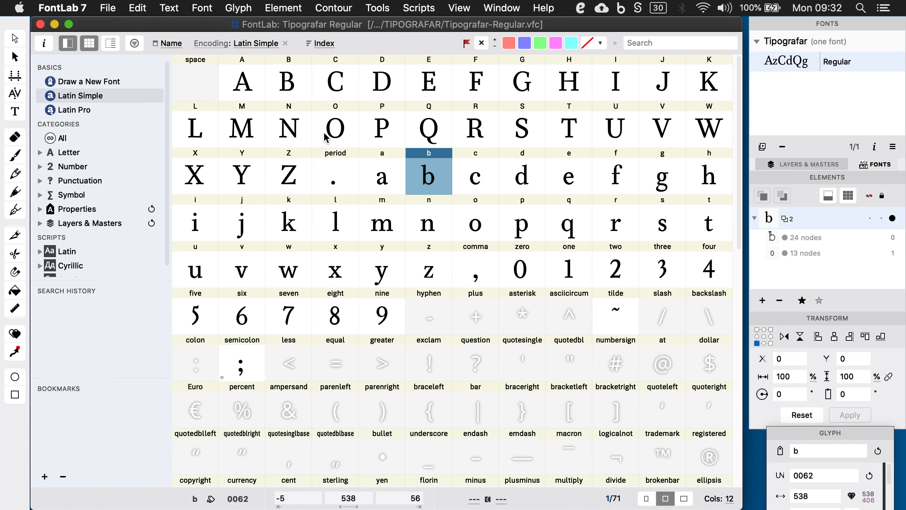
double_click(346, 136)
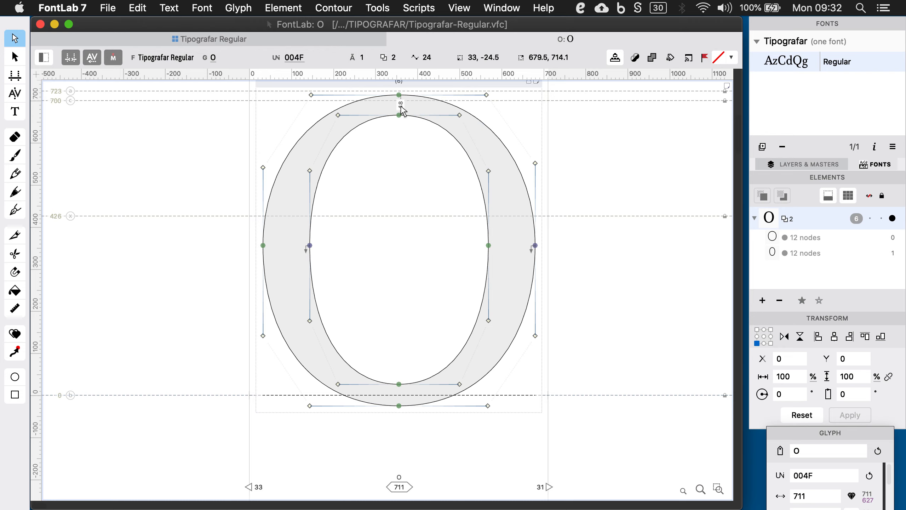
click(379, 39)
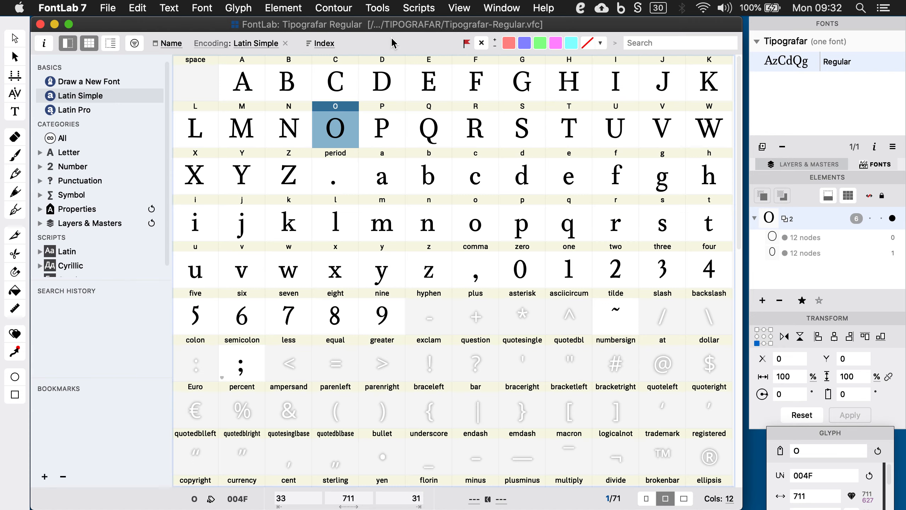
click(442, 176)
double_click(441, 176)
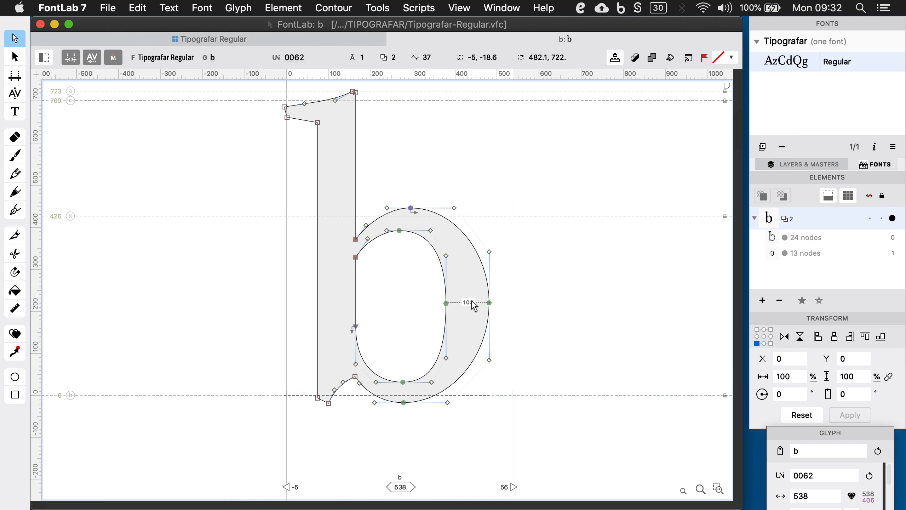
click(392, 39)
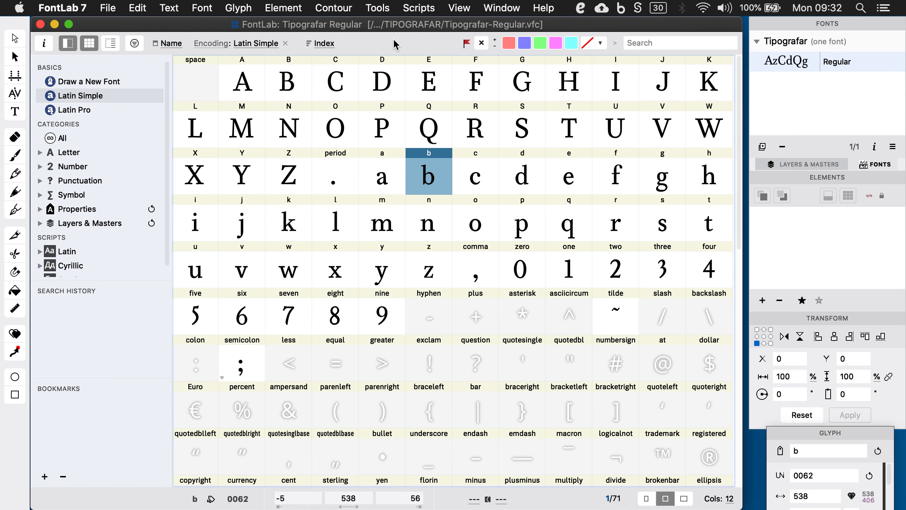
- Review the missing symbols and accents in the glyph set and examine the tilde glyph's information
scroll(381, 255, down, 1)
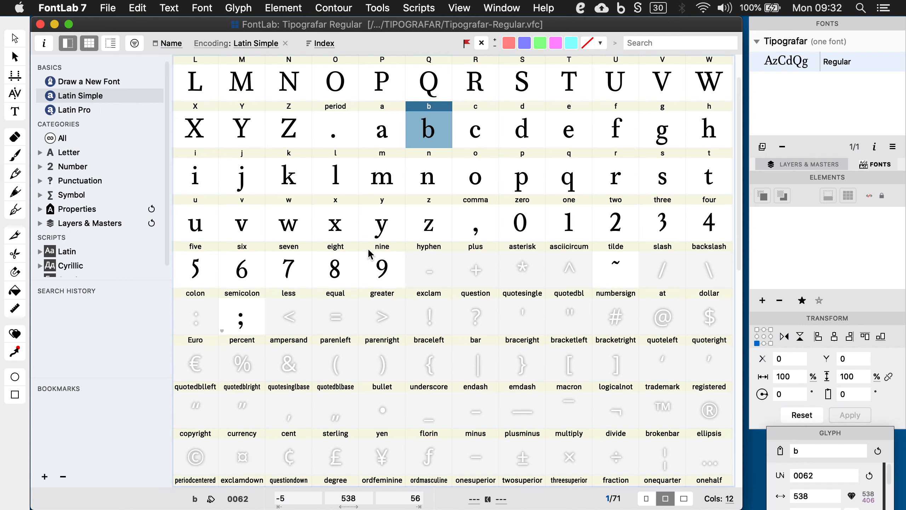
scroll(370, 255, down, 1)
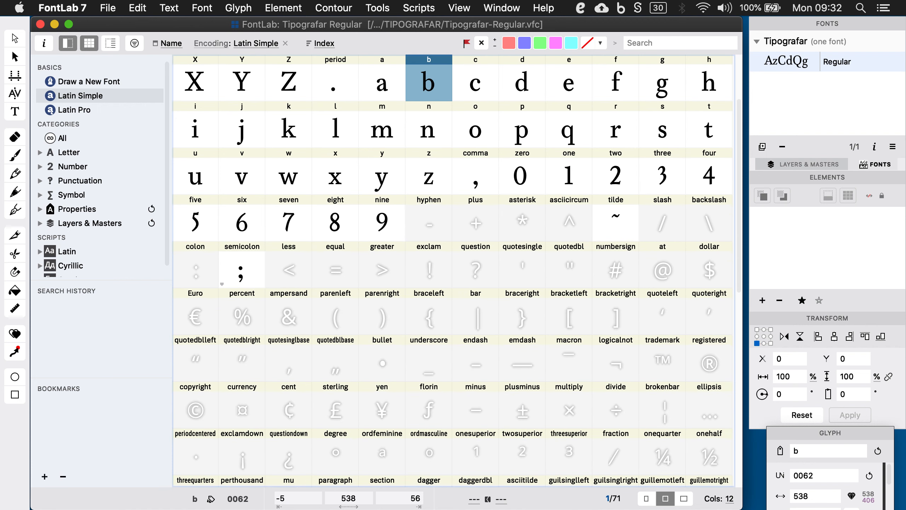
scroll(459, 221, down, 2)
scroll(508, 260, up, 2)
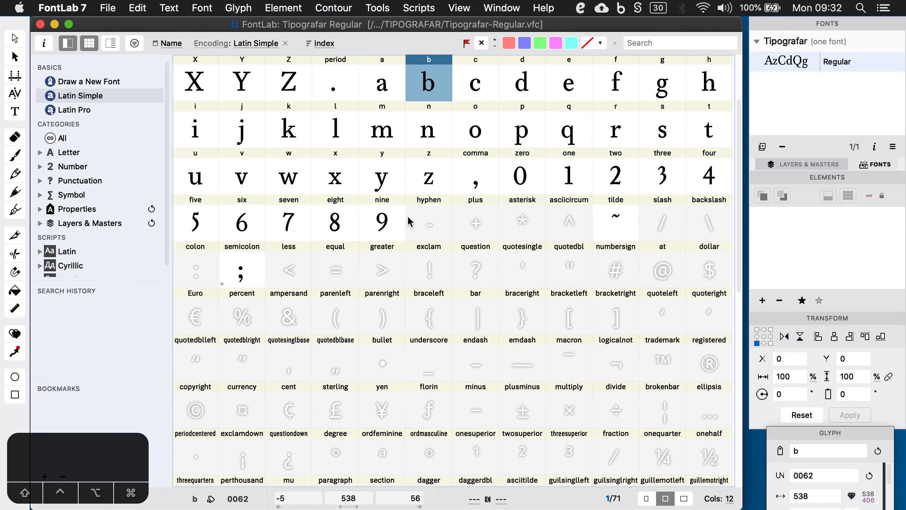
click(614, 225)
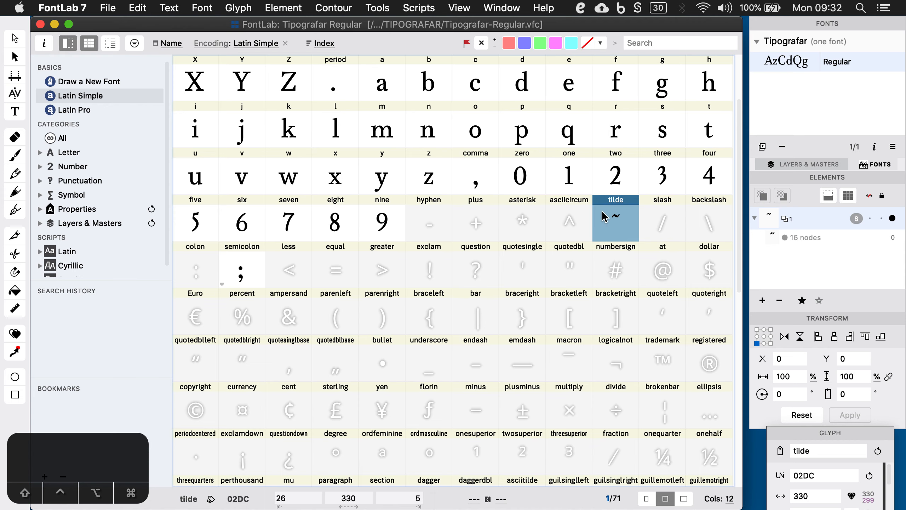
scroll(613, 227, down, 3)
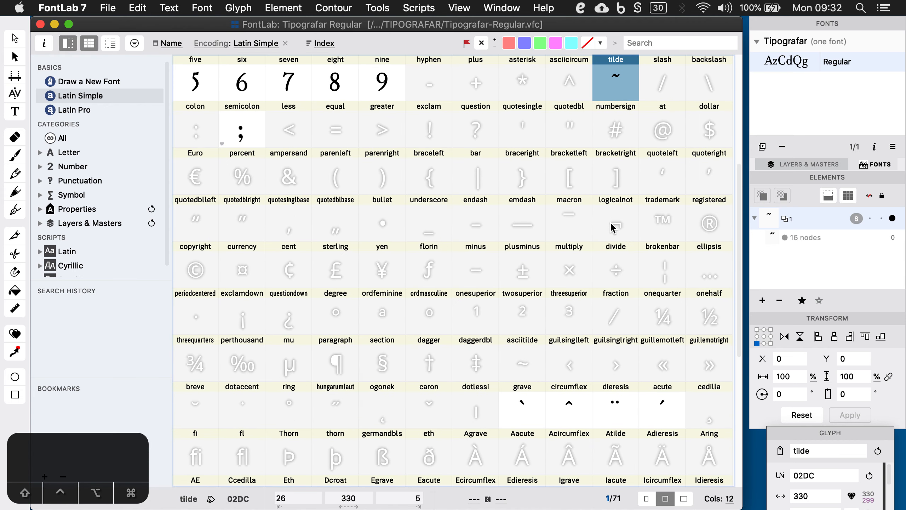
scroll(612, 227, up, 2)
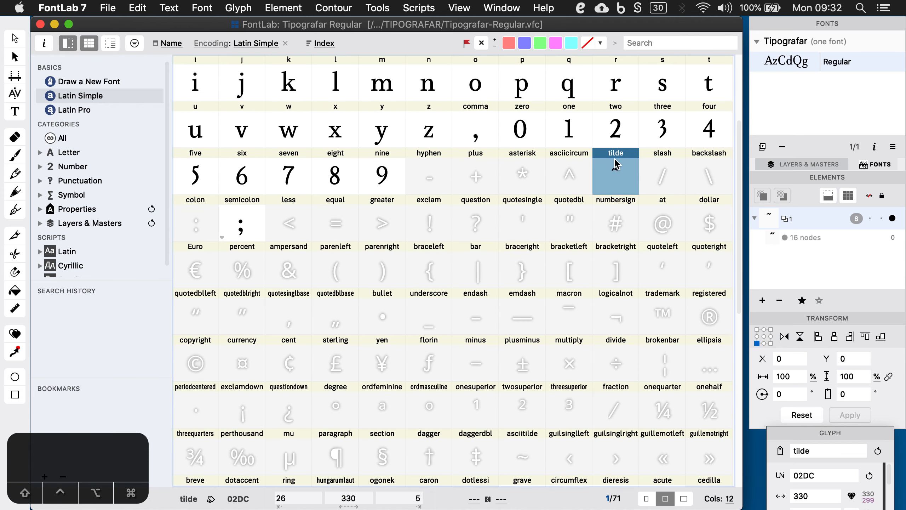
mouse_move(617, 159)
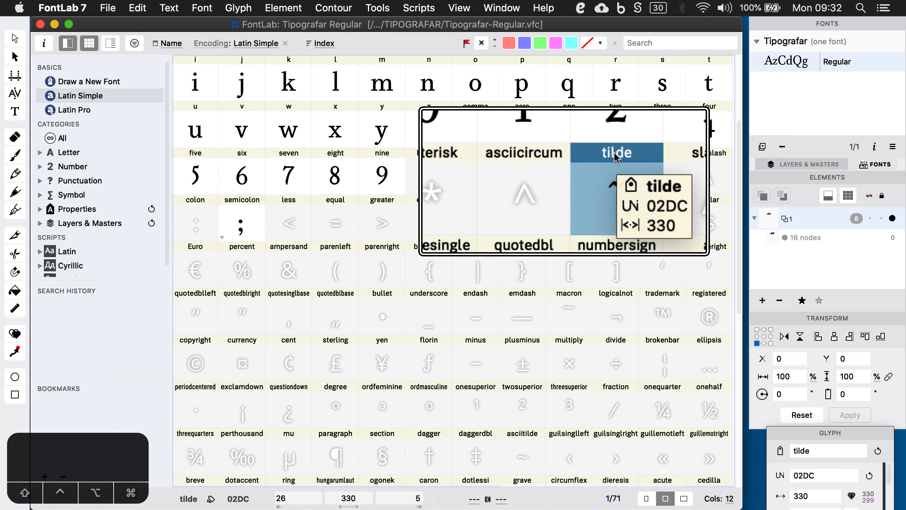
- Examine the outlines of the acute and grave accent glyphs
scroll(603, 237, down, 4)
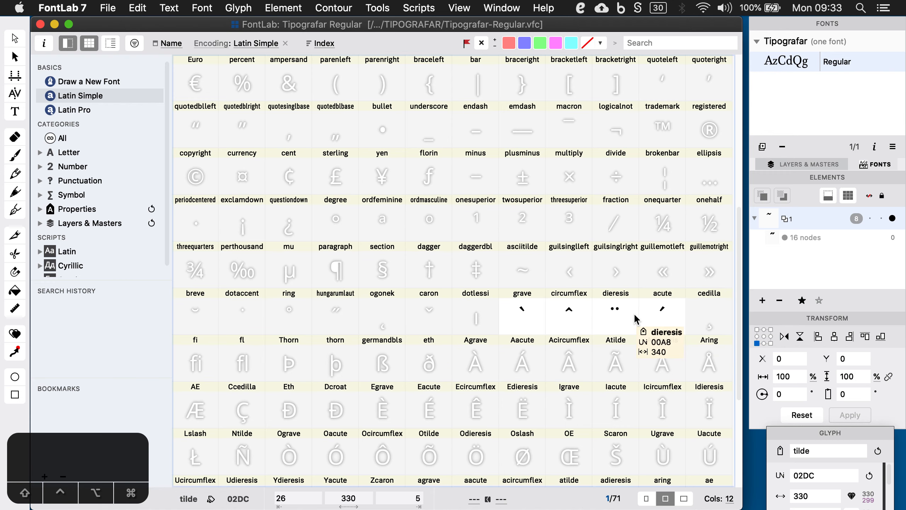
double_click(649, 320)
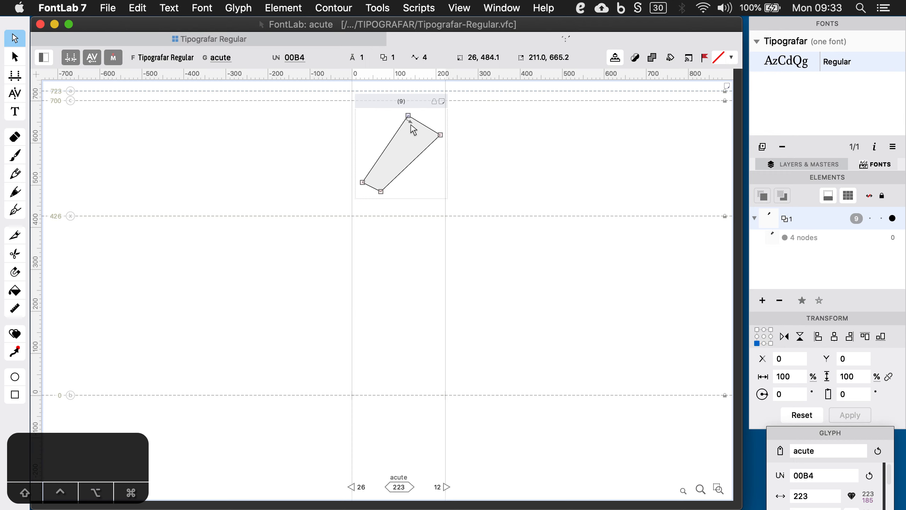
click(392, 38)
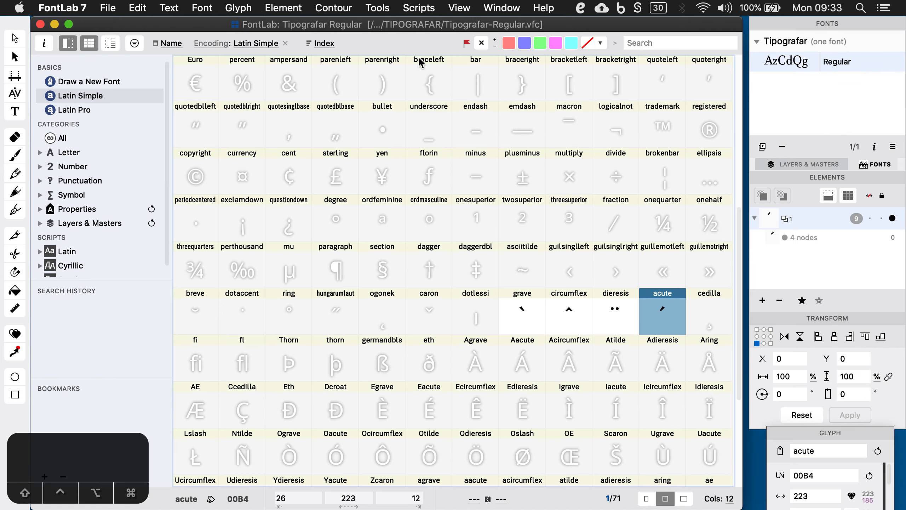
click(523, 310)
double_click(522, 311)
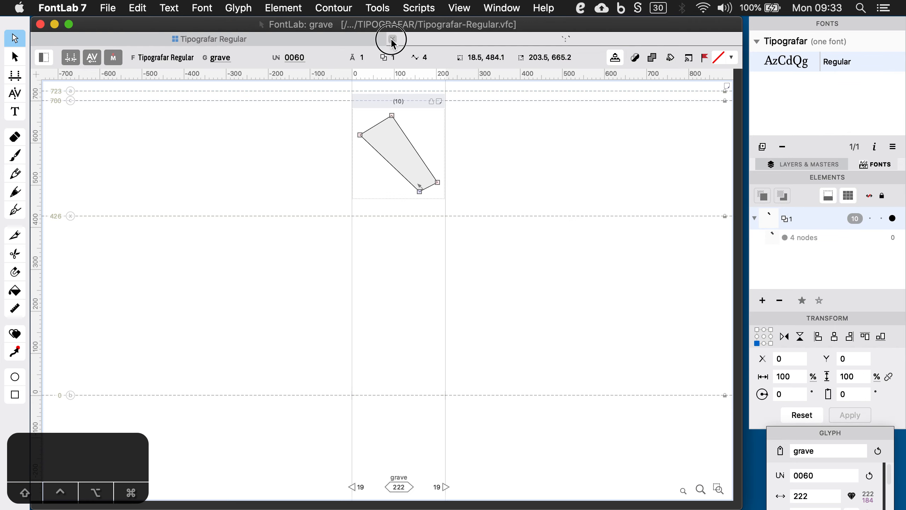
click(391, 39)
- Generate the composite glyphs agrave, aacute, acircumflex, atilde and adieresis from their base letter and accents
scroll(463, 316, down, 6)
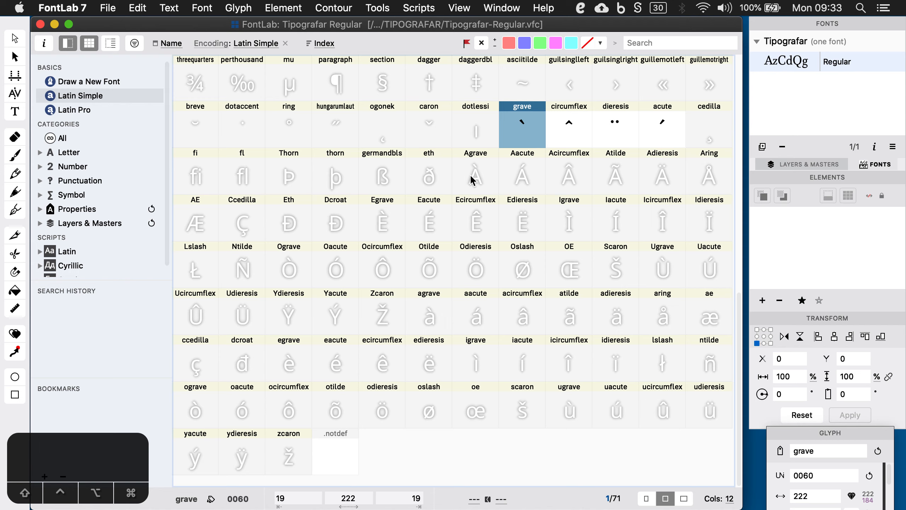
click(432, 322)
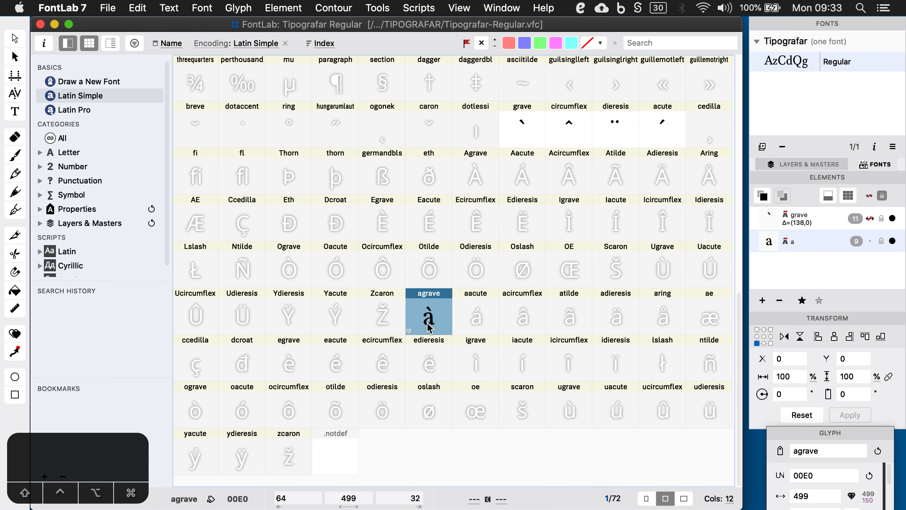
click(518, 137)
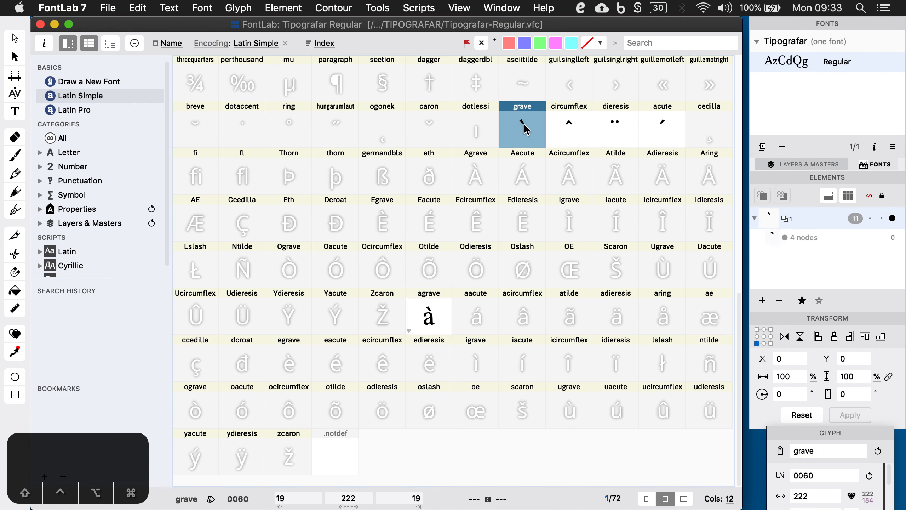
click(429, 322)
click(480, 323)
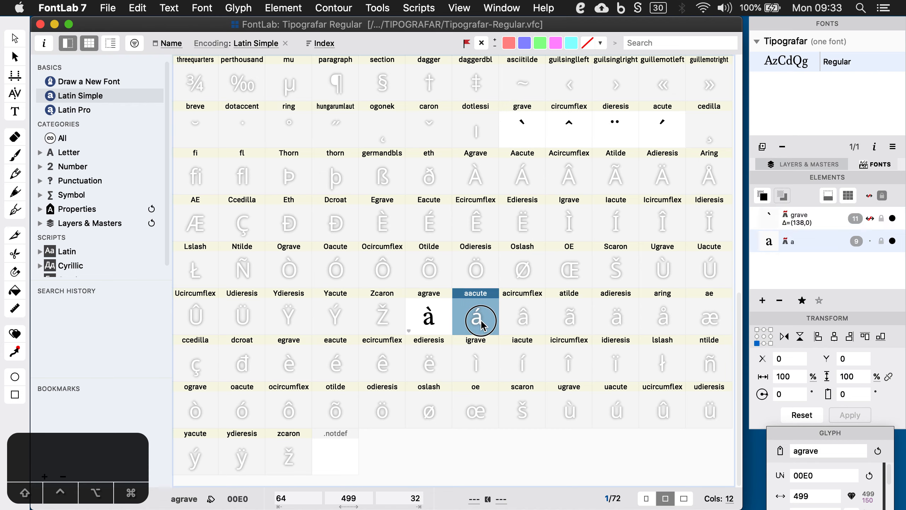
click(522, 318)
click(571, 319)
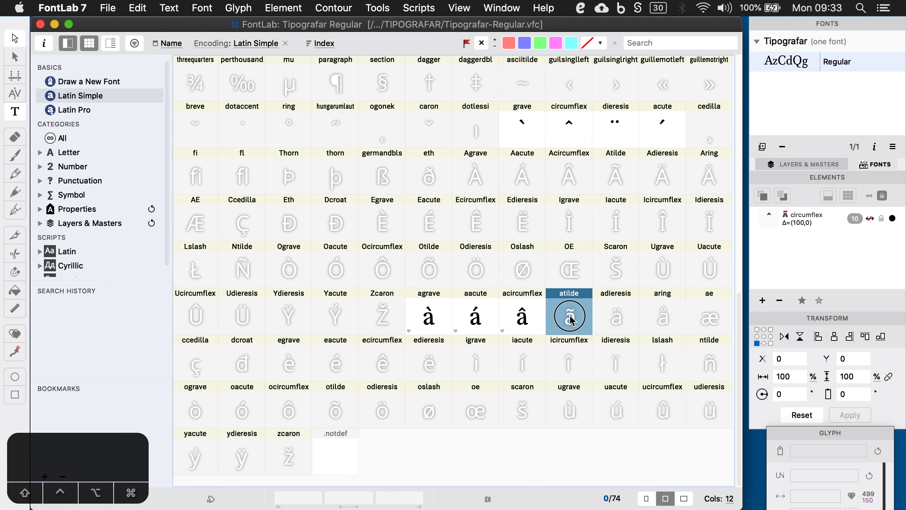
click(616, 323)
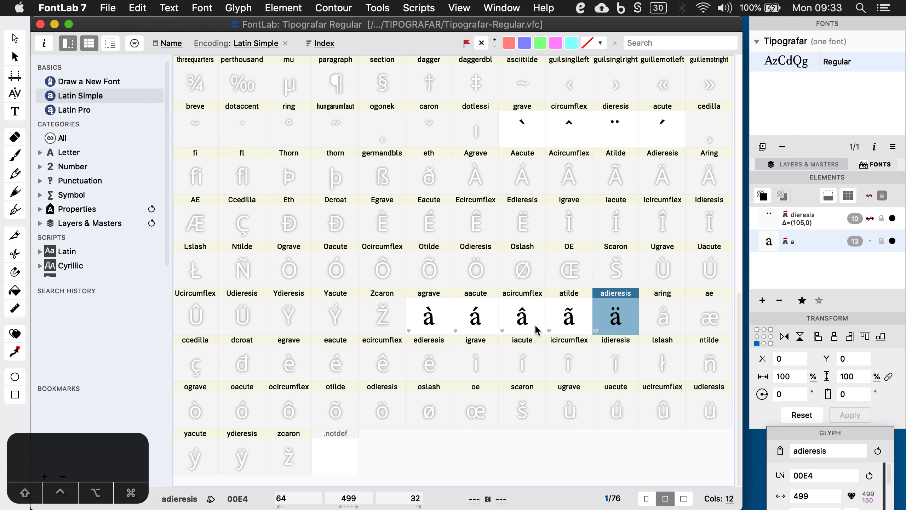
- Shift the grave accent component in the agrave glyph left to X 97 and close the glyph
click(517, 321)
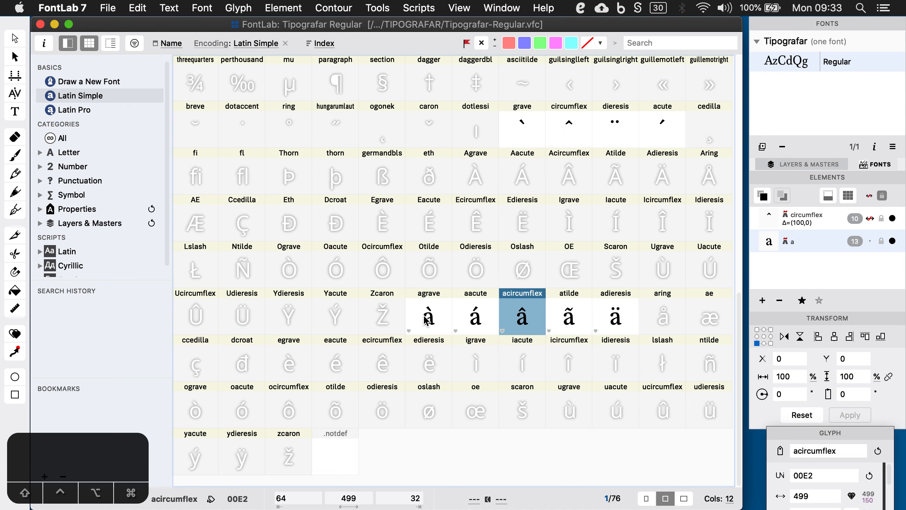
click(435, 324)
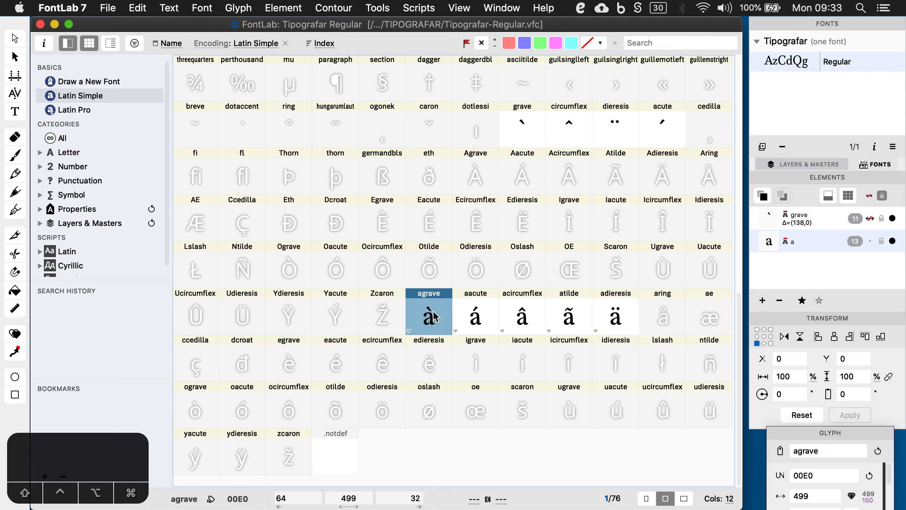
double_click(435, 317)
click(411, 186)
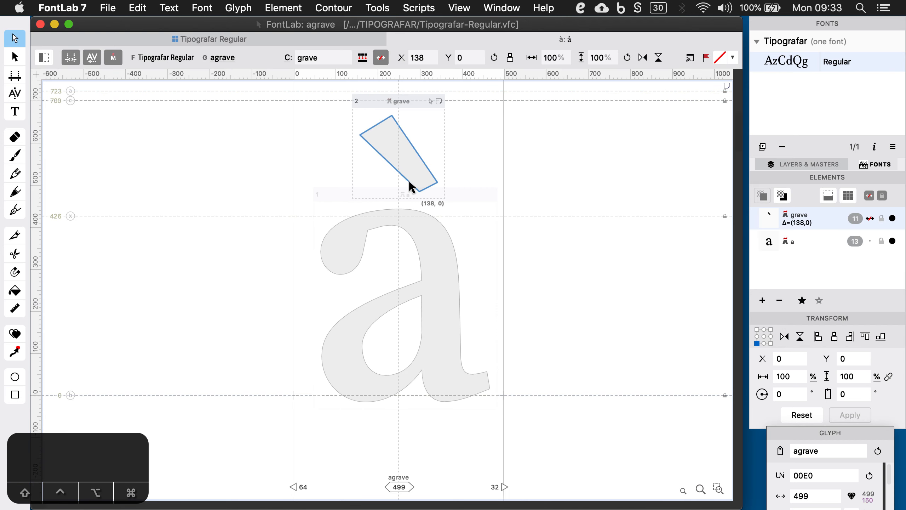
drag(402, 173, 381, 174)
key(super+z)
click(432, 185)
key(Left)
key(Left)
key(Left)
key(Left)
key(Left)
key(Left)
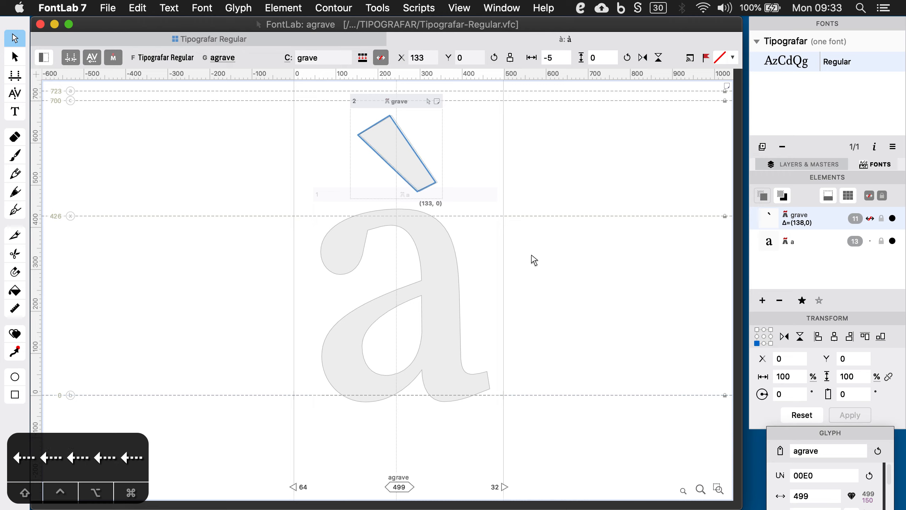
key(Left)
key(Left)
key(Left)
key(Left)
key(Left)
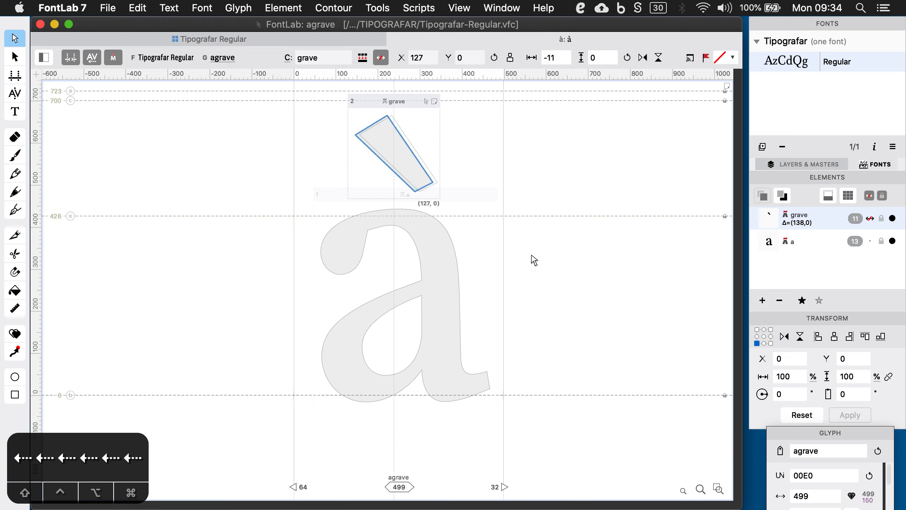
key(shift+Left)
key(shift+Left)
key(shift+Left)
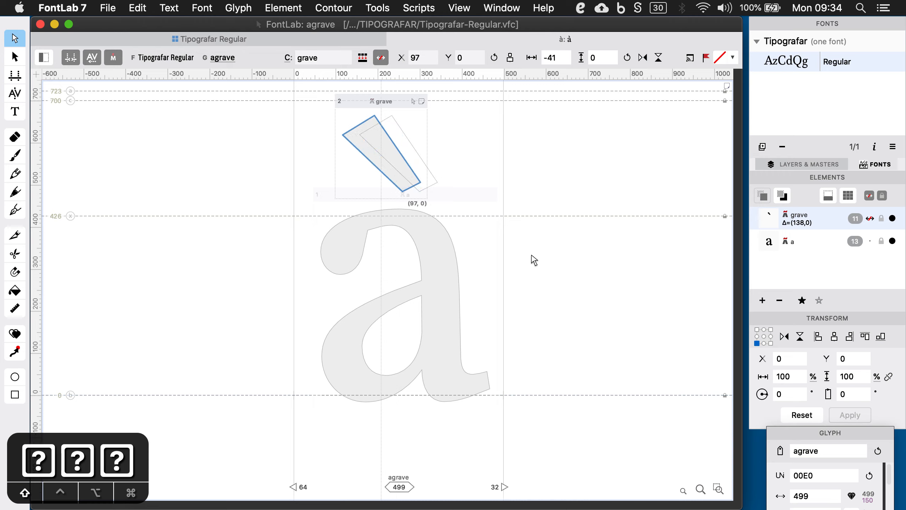
click(538, 188)
click(394, 40)
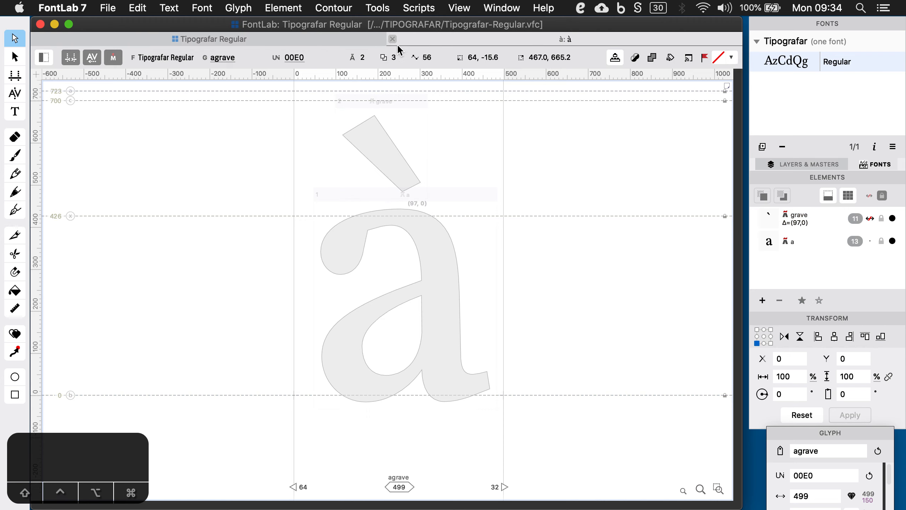
- Shift the acute accent component in the aacute glyph slightly toward the right and close the glyph
double_click(465, 319)
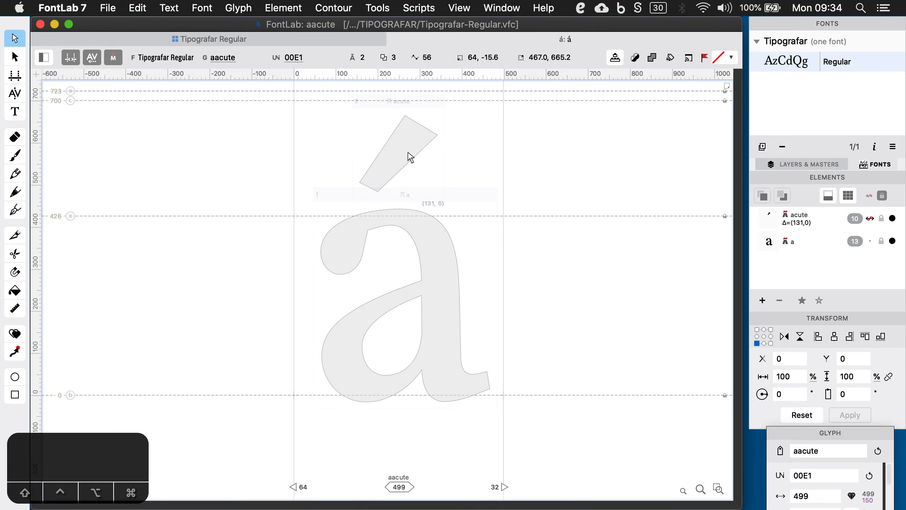
click(416, 163)
key(shift+Right)
key(shift+Right)
click(591, 186)
key(super+w)
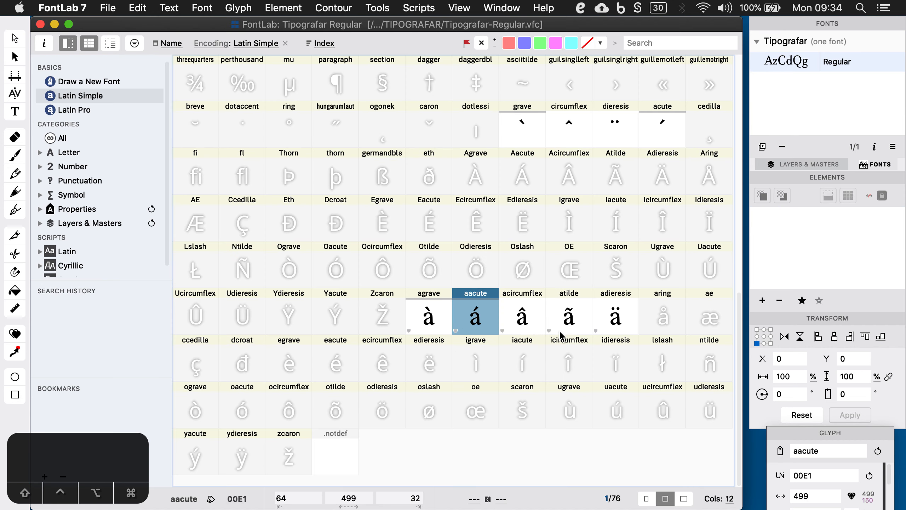
- Generate the composite glyphs egrave, eacute, ecircumflex and edieresis
double_click(295, 360)
double_click(341, 363)
double_click(386, 364)
double_click(426, 365)
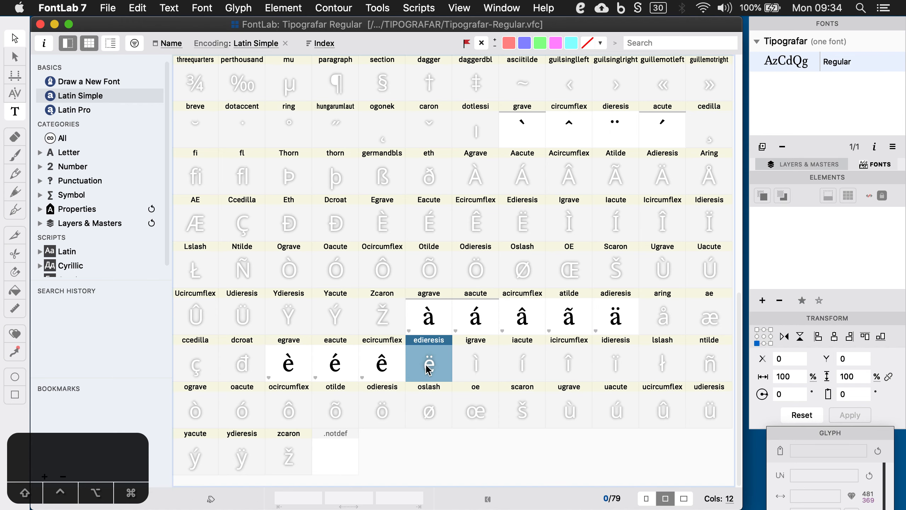
- Shift the grave accent component in the egrave glyph left to X 100 and close the glyph
double_click(292, 362)
click(400, 176)
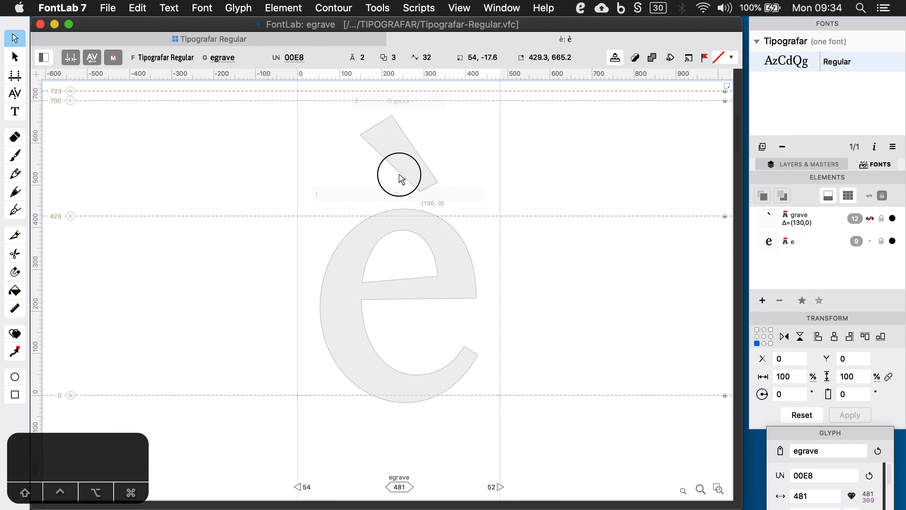
key(shift+Left)
key(shift+Left)
key(shift+Left)
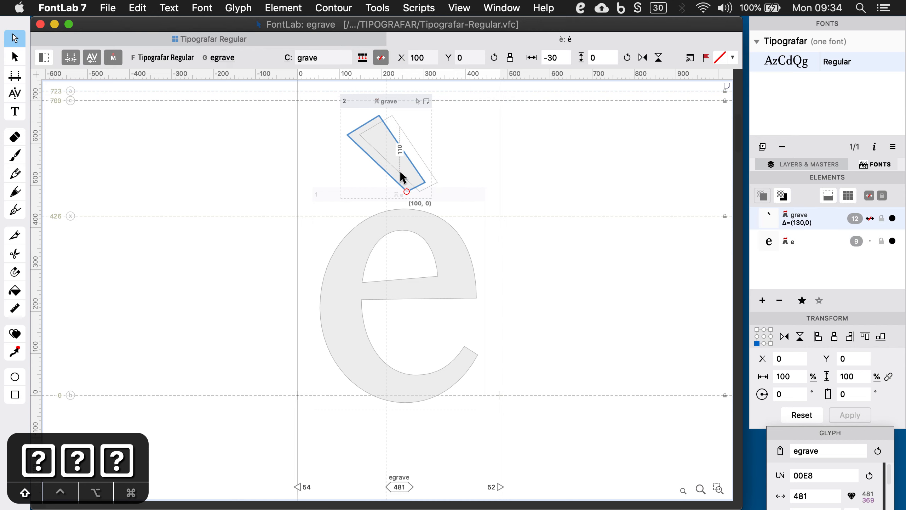
click(553, 187)
key(super+w)
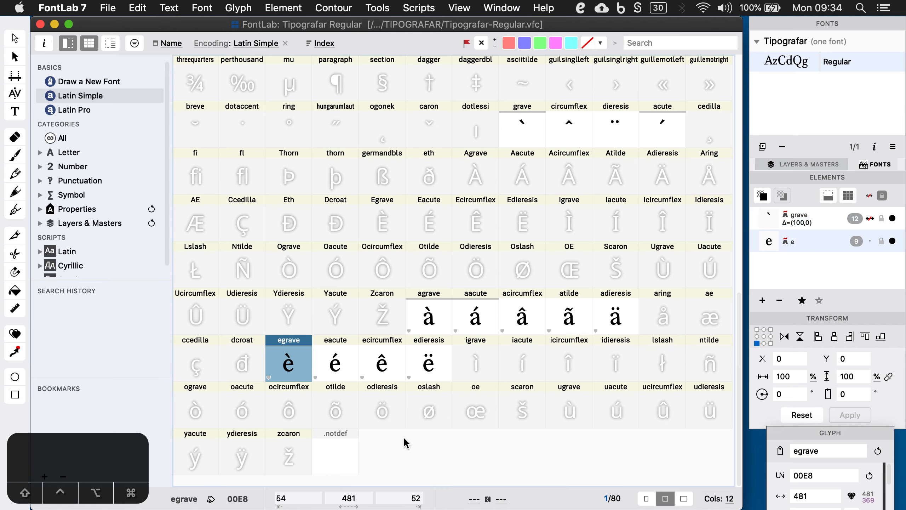
- Shift the acute accent component in the eacute glyph toward the right to X 162 and close the glyph
double_click(341, 376)
click(422, 154)
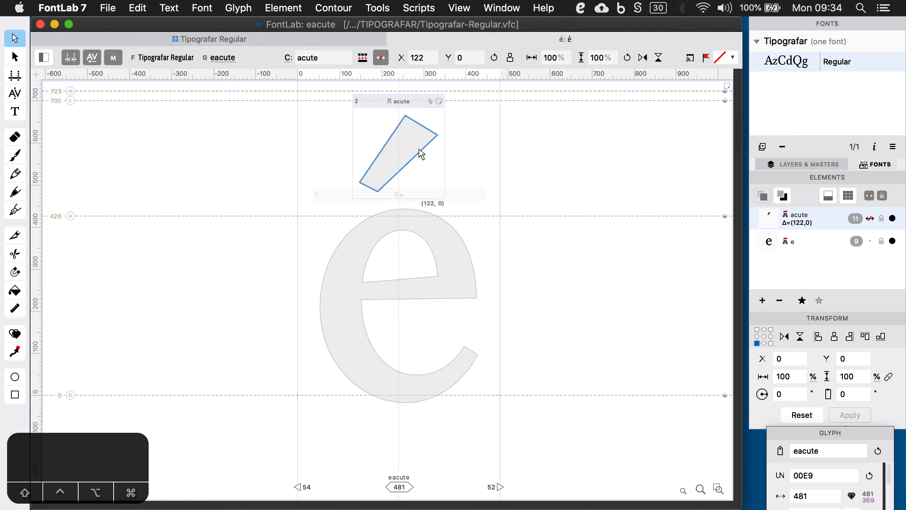
key(shift+Right)
key(shift+Right)
key(shift+Right)
key(shift+Right)
key(super+w)
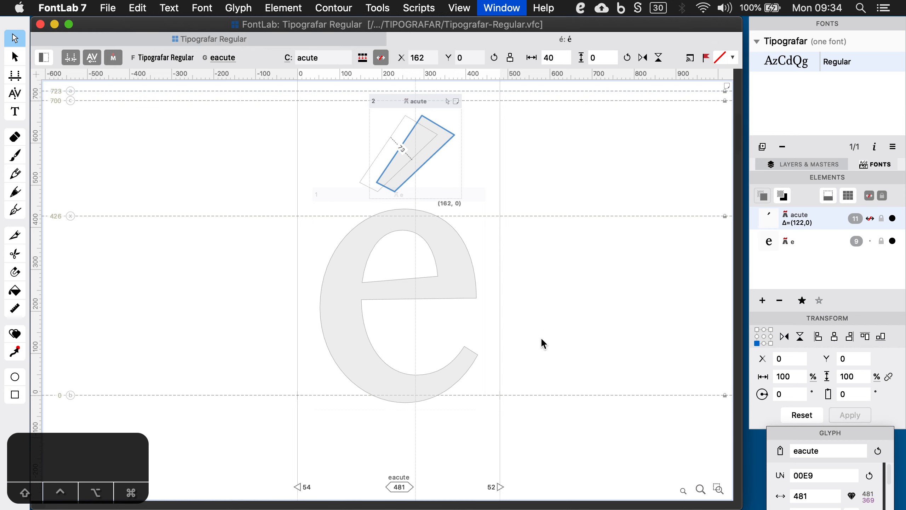
- Generate the composite glyphs igrave, iacute, icircumflex and idieresis
click(383, 366)
click(427, 367)
click(475, 367)
click(522, 370)
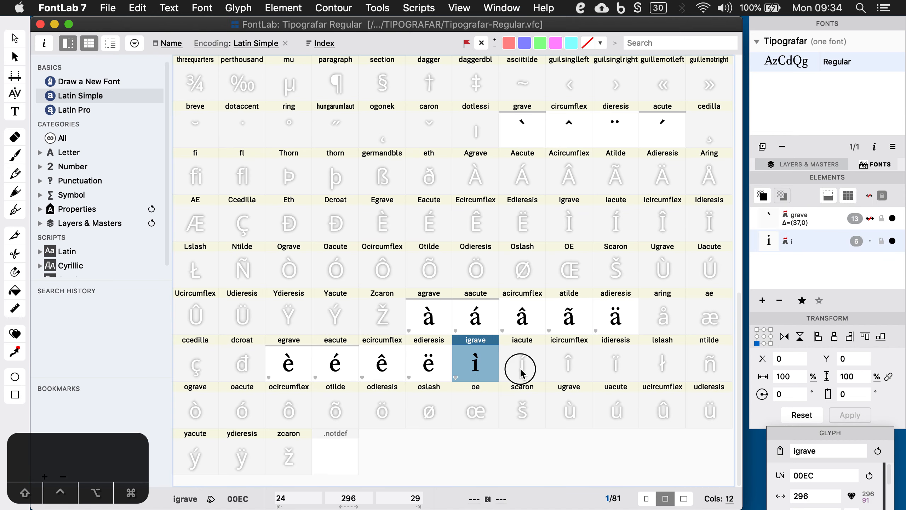
click(569, 371)
click(643, 368)
click(618, 370)
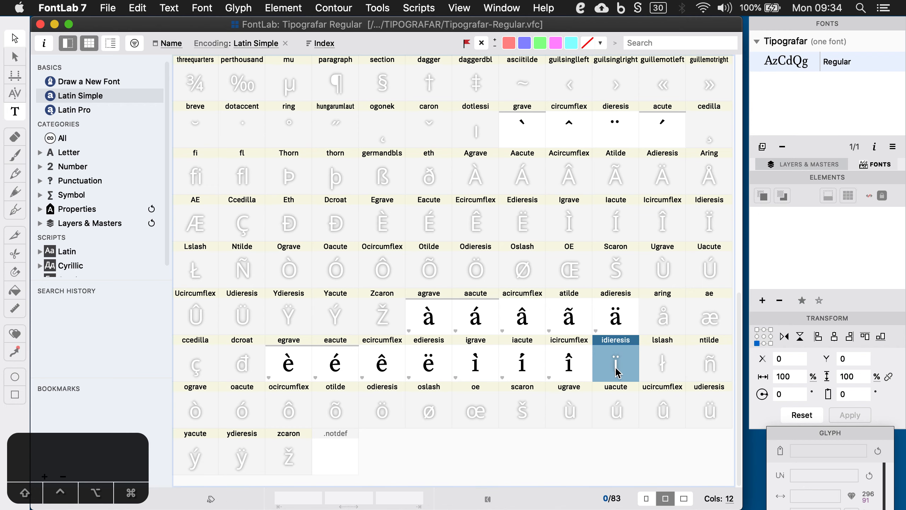
- Decompose the i component in the igrave glyph and delete the round dot contour overlapping the accent
click(476, 362)
double_click(477, 362)
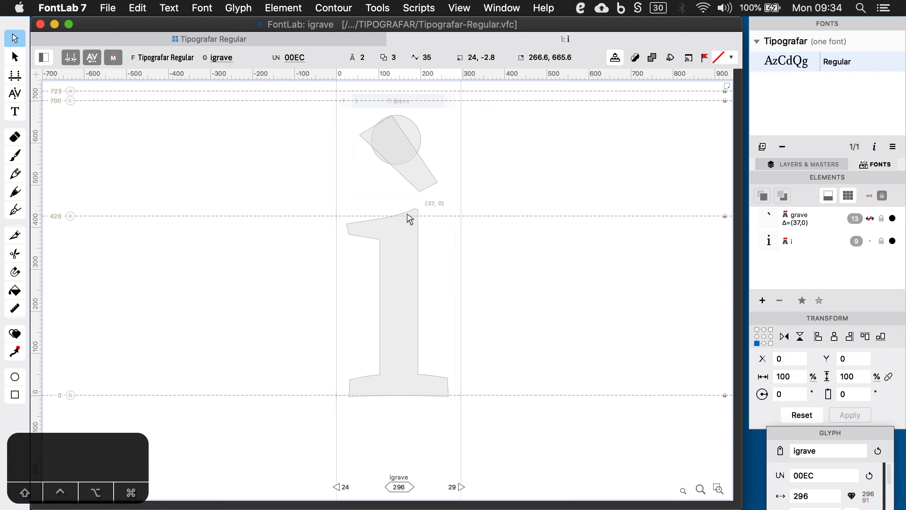
click(409, 217)
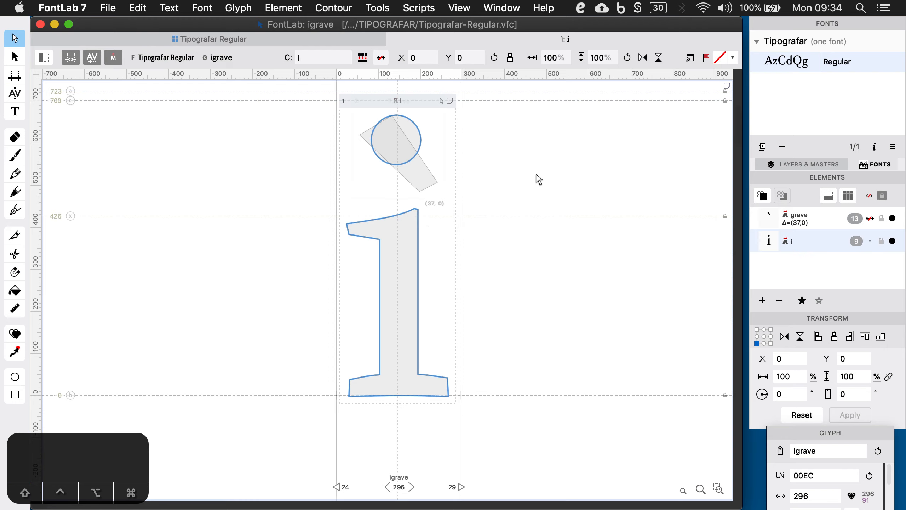
click(461, 178)
click(409, 217)
right_click(406, 219)
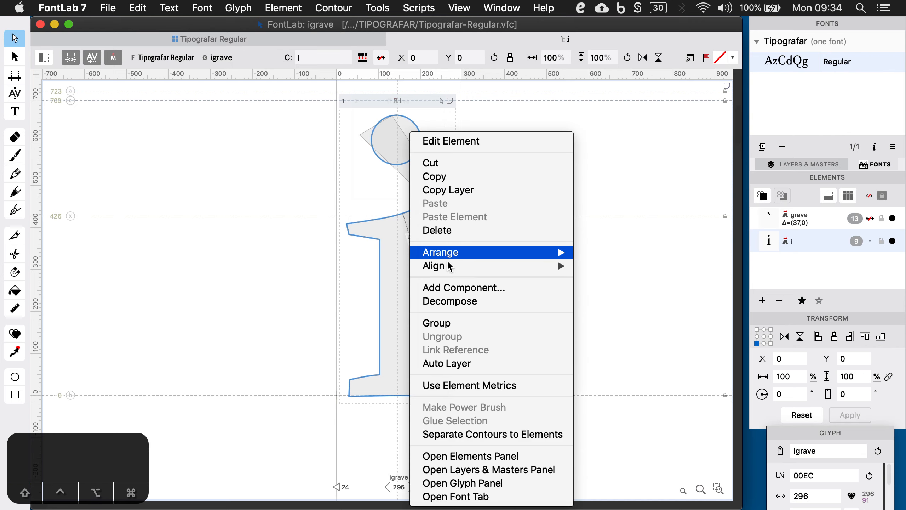
click(457, 307)
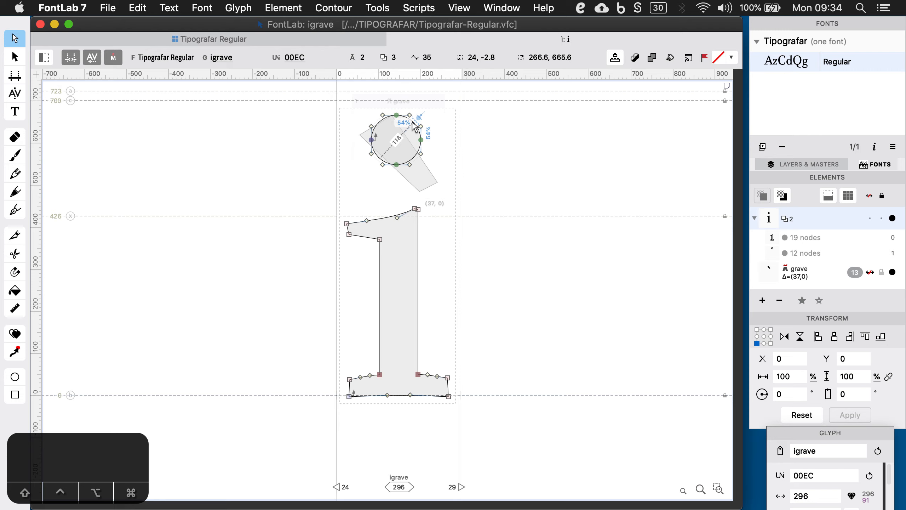
double_click(415, 127)
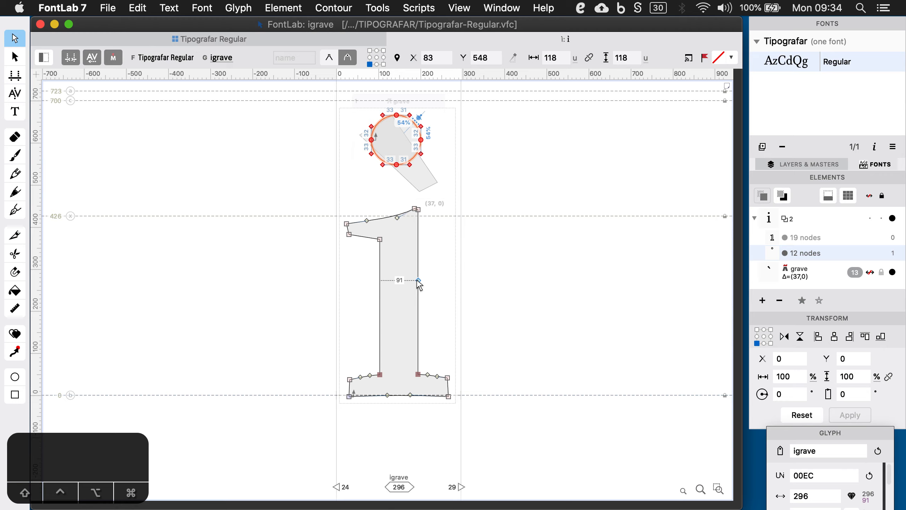
key(BackSpace)
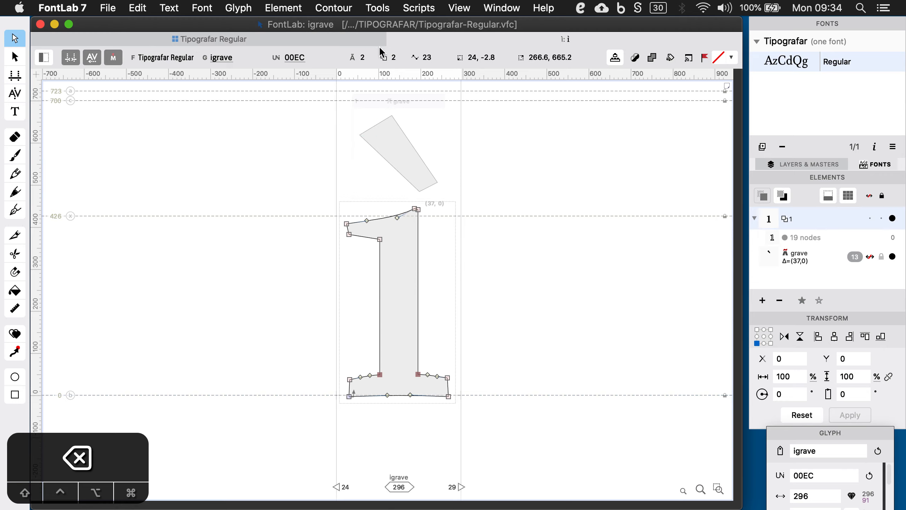
- Shift the grave accent component in the igrave glyph left to X -13 and deselect it
click(418, 176)
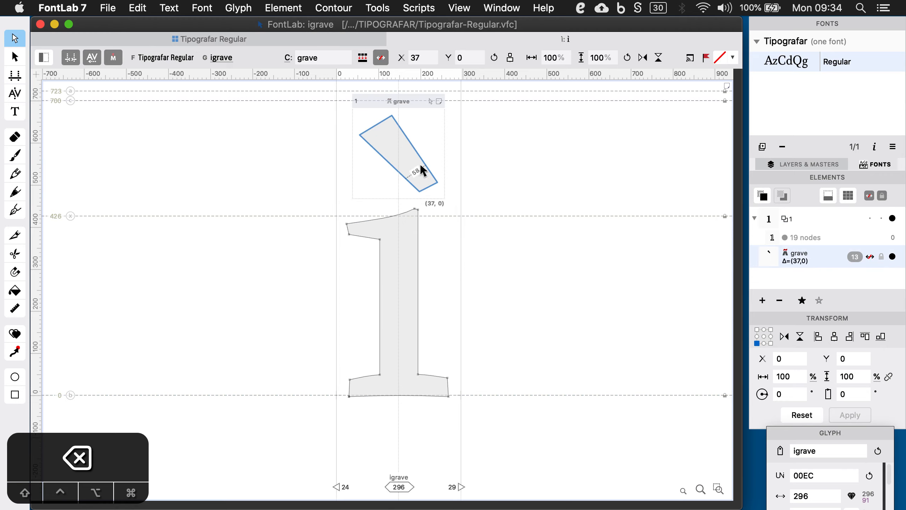
key(shift+Left)
key(shift+Left)
key(shift+Left)
key(shift+Left)
key(shift+Left)
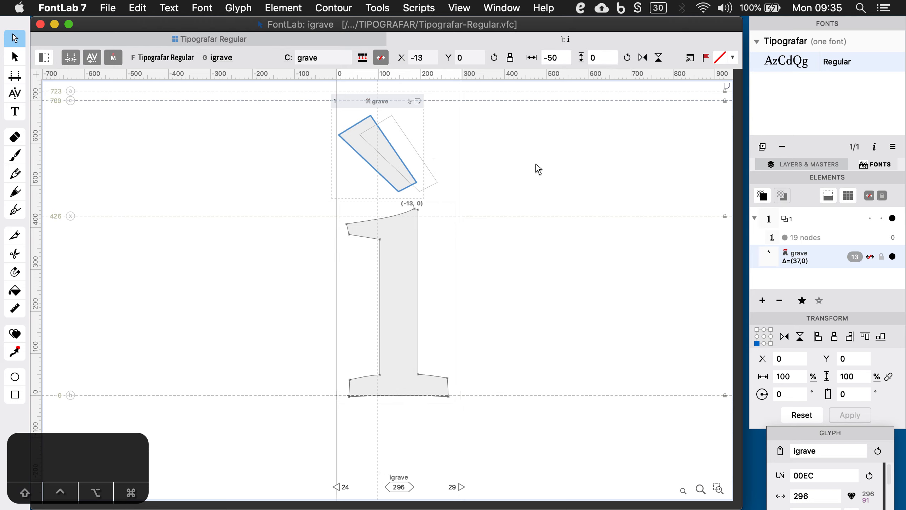
click(423, 192)
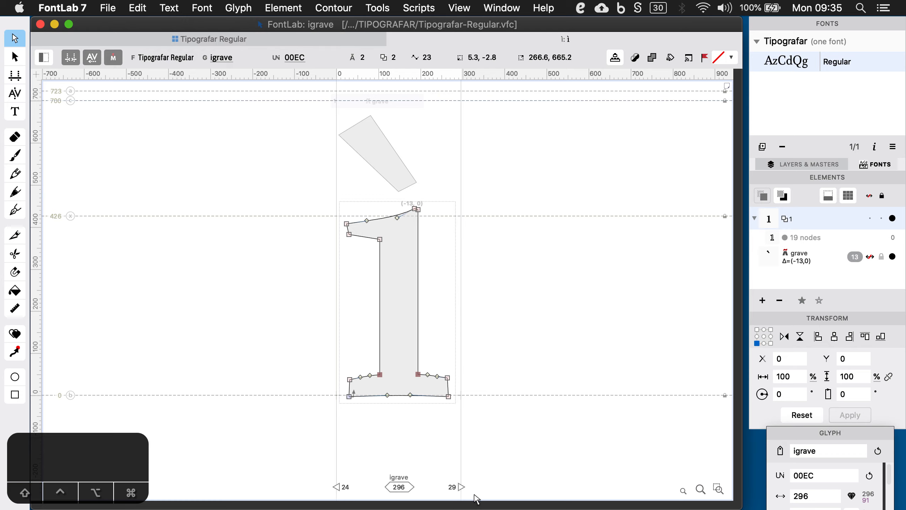
click(451, 487)
click(450, 486)
click(453, 459)
- Step back and forth through the glyphs around igrave, iacute and icircumflex, finishing on iacute
key(super+bracketright)
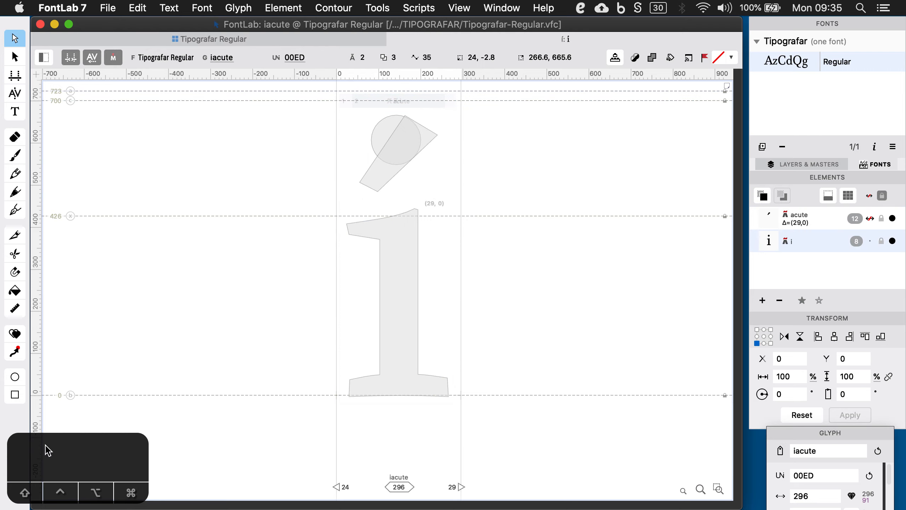
key(super+bracketleft)
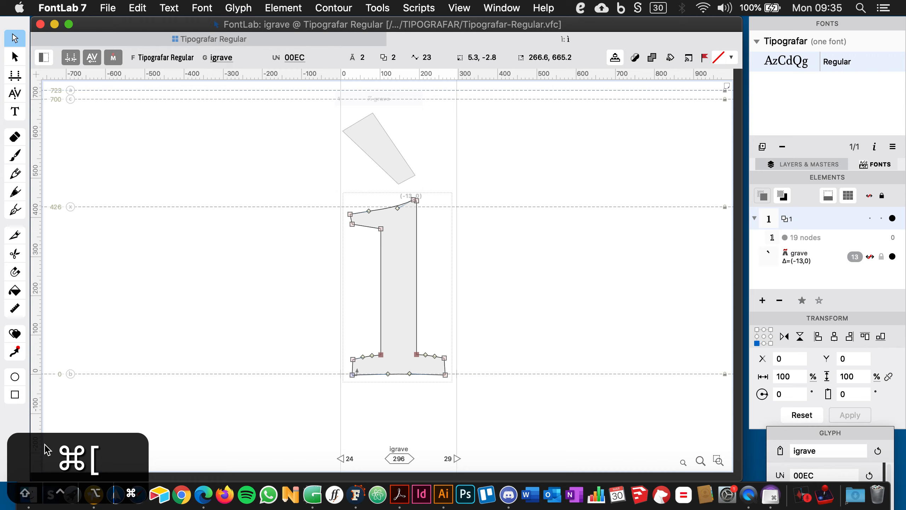
key(super+bracketright)
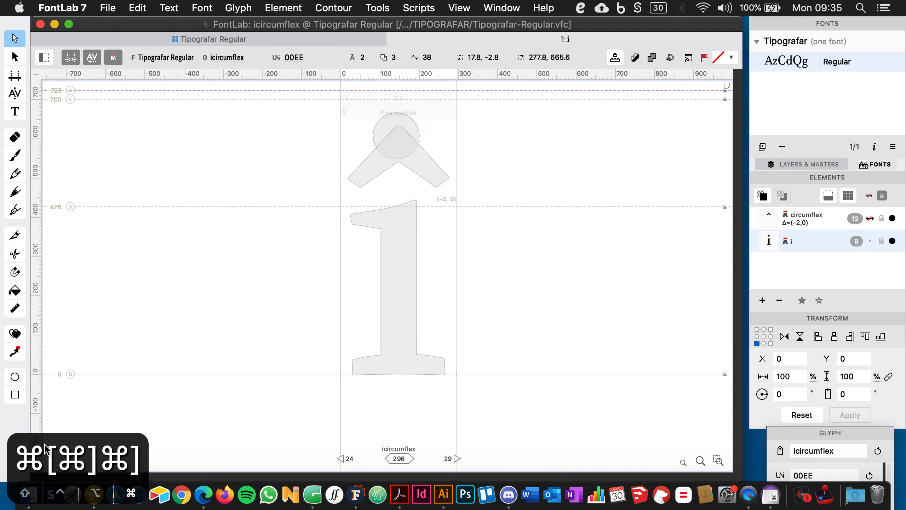
key(super+bracketleft)
key(super+bracketleft)
key(super+bracketleft)
key(super+bracketright)
key(super+bracketright)
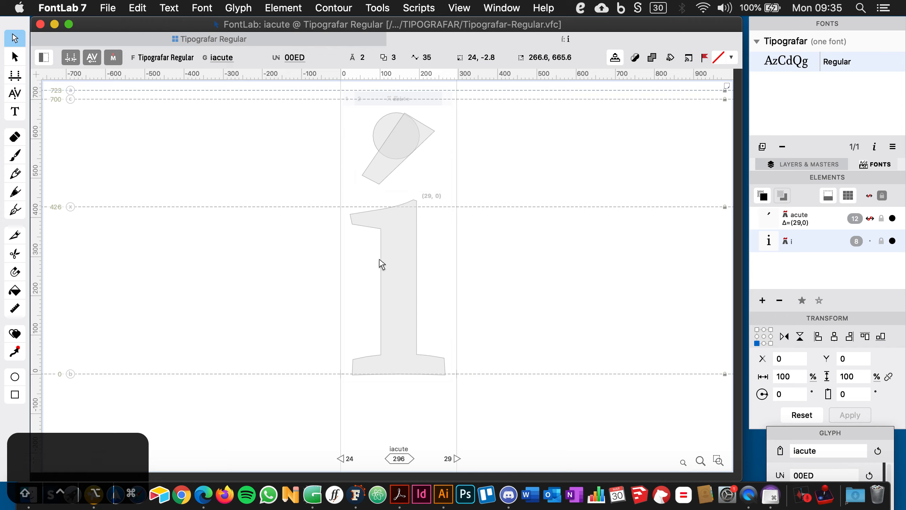
- Decompose the i component in iacute, delete its dot contour and go to the icircumflex glyph
click(388, 208)
right_click(389, 208)
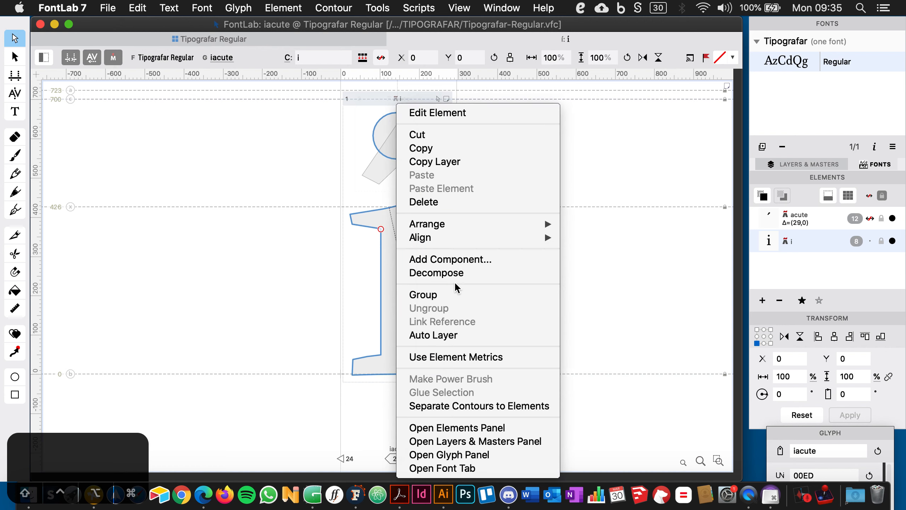
click(459, 274)
double_click(379, 118)
key(BackSpace)
key(super+bracketright)
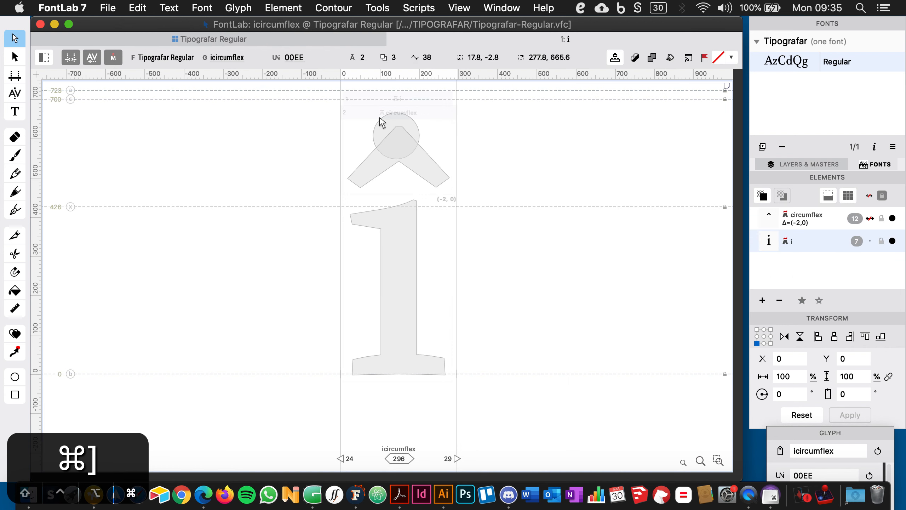
- Decompose the i component in icircumflex, delete its dot contour and go to the idieresis glyph
click(380, 126)
right_click(410, 255)
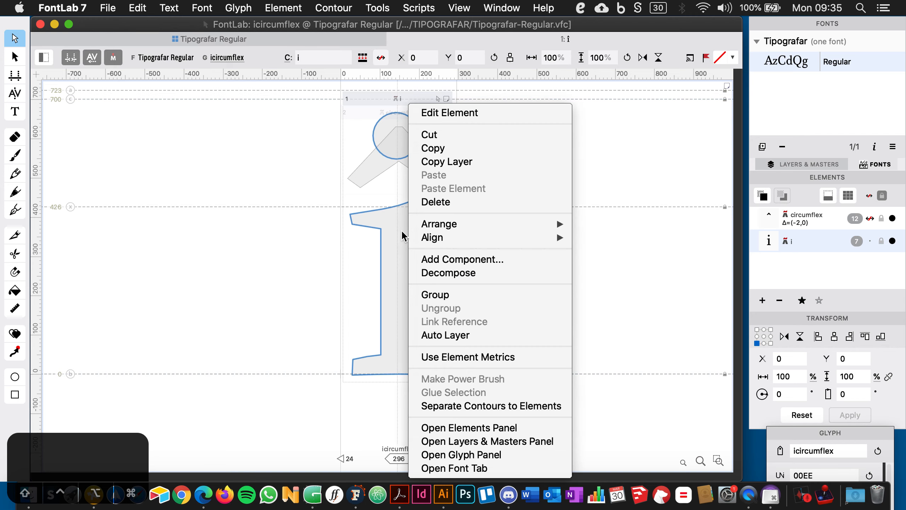
click(450, 274)
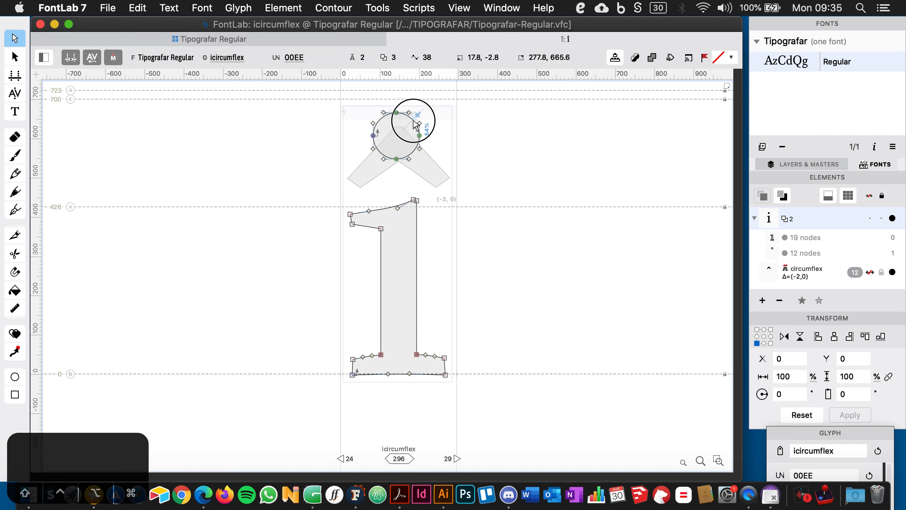
double_click(414, 123)
key(BackSpace)
key(super+bracketright)
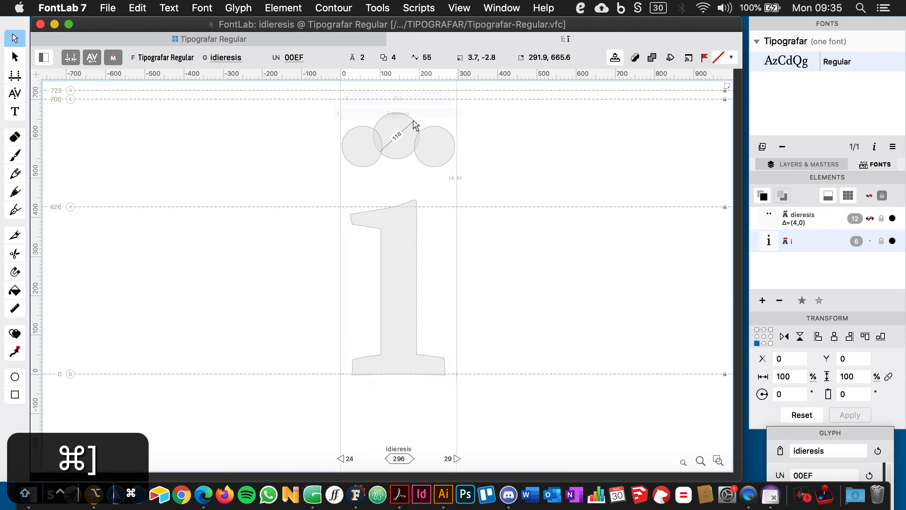
- Decompose the i component in idieresis, delete its middle dot contour and return to the font overview
click(410, 226)
right_click(410, 227)
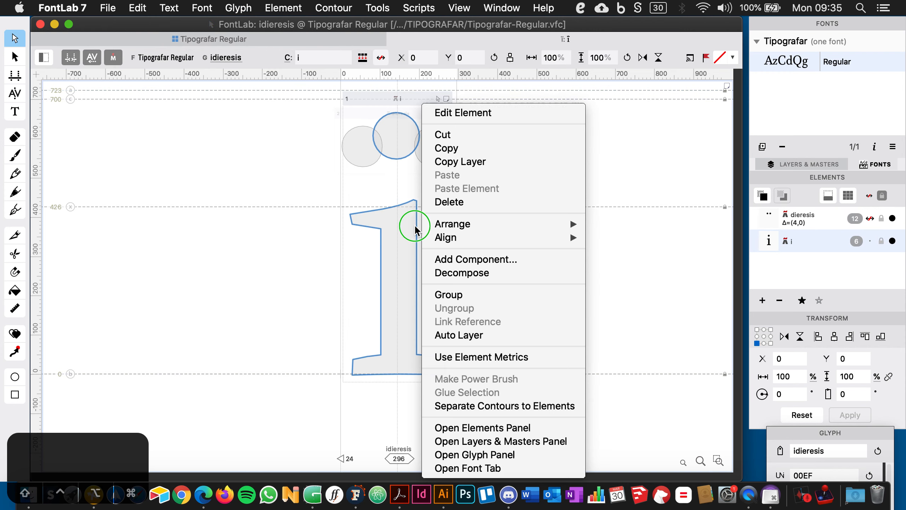
click(453, 274)
double_click(405, 160)
key(BackSpace)
key(super+bracketright)
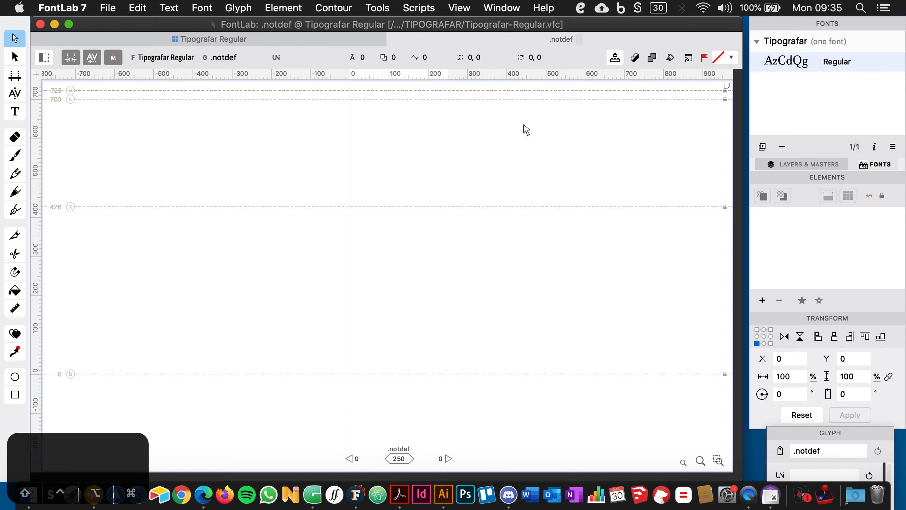
key(super+w)
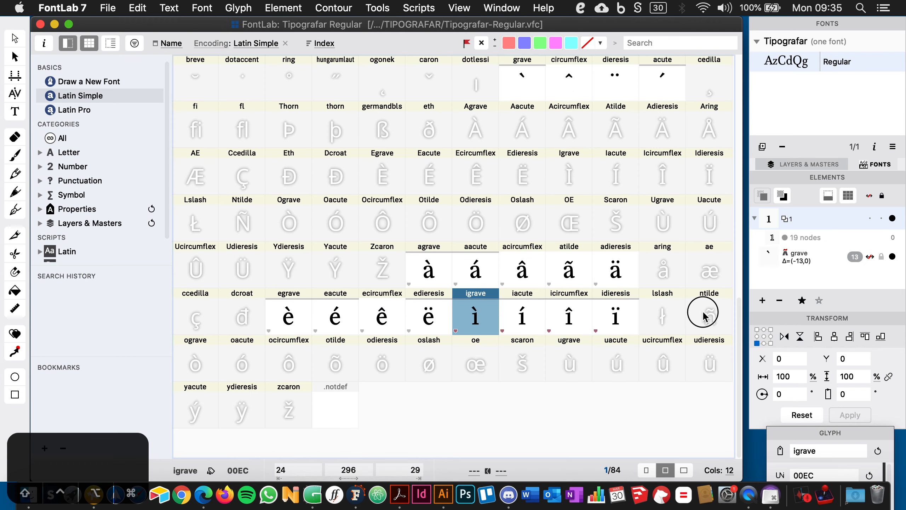
- Generate the ntilde glyph, shift its tilde component left to X 84 and close the glyph
click(704, 316)
double_click(716, 319)
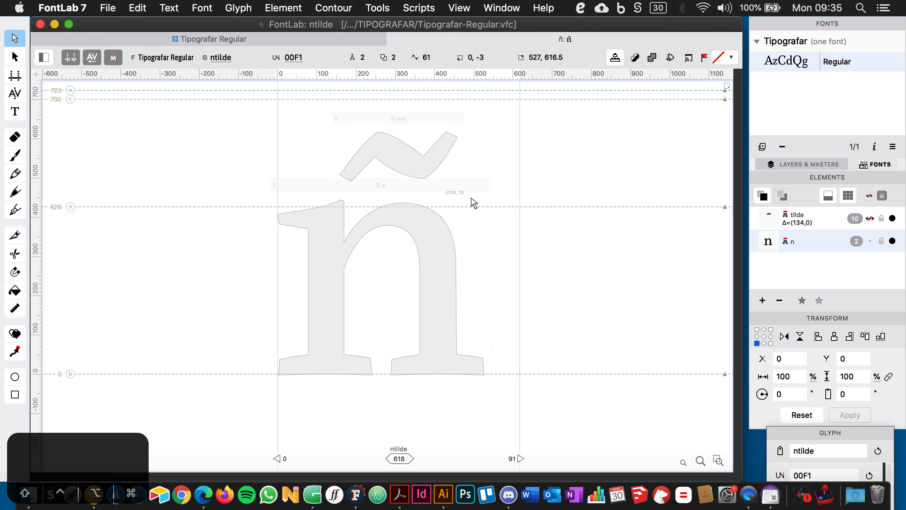
click(417, 168)
key(shift+Left)
key(shift+Left)
key(shift+Left)
key(shift+Left)
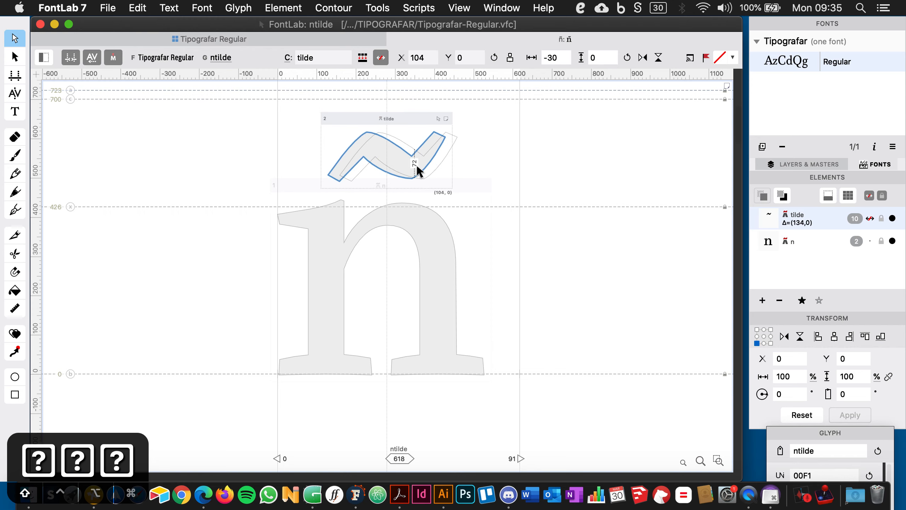
click(603, 193)
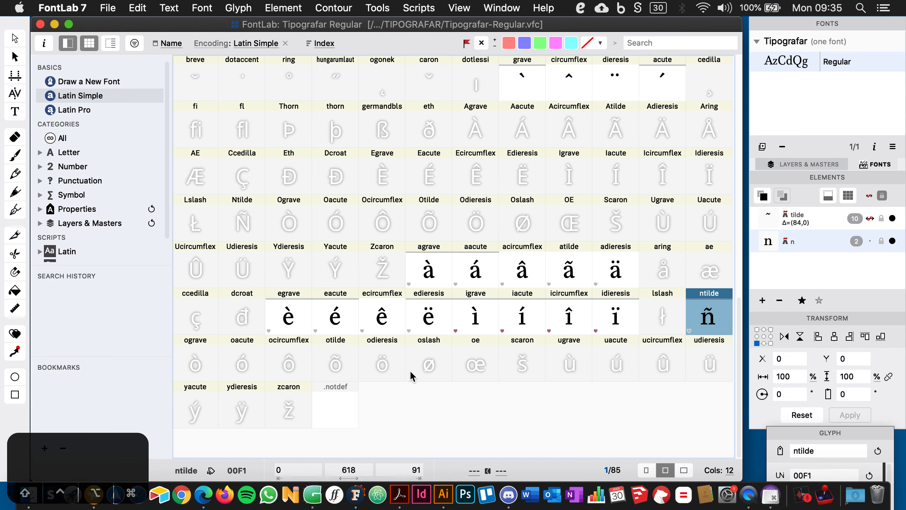
- Generate the composite glyphs ograve, oacute, ocircumflex, otilde and odieresis
click(194, 360)
click(236, 359)
click(290, 355)
double_click(289, 351)
double_click(330, 358)
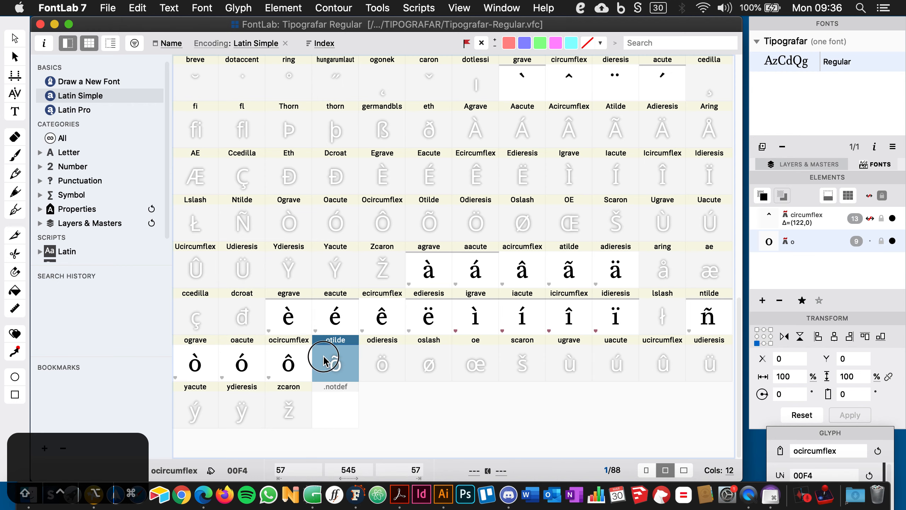
double_click(386, 360)
- Generate the composite capital glyphs Agrave, Aacute, Acircumflex, Atilde and Adieresis
scroll(609, 284, up, 3)
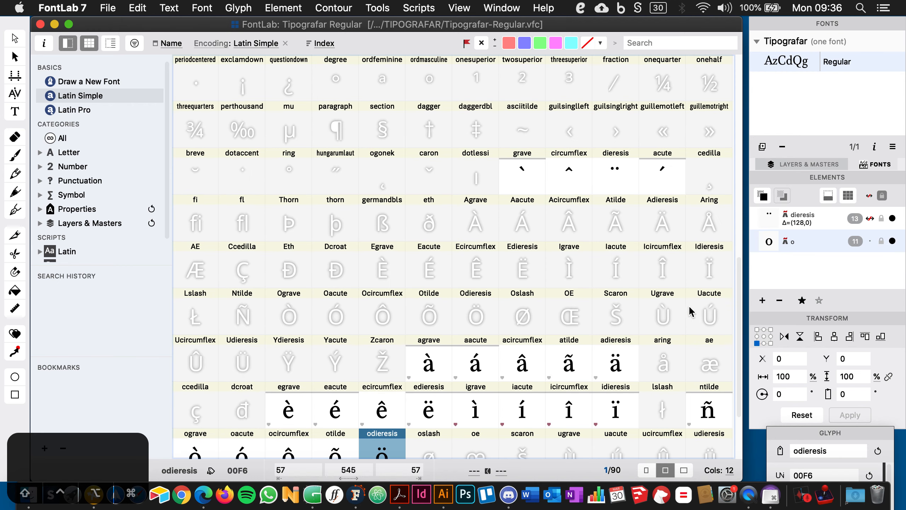
double_click(476, 223)
double_click(523, 223)
double_click(569, 223)
double_click(616, 223)
double_click(660, 225)
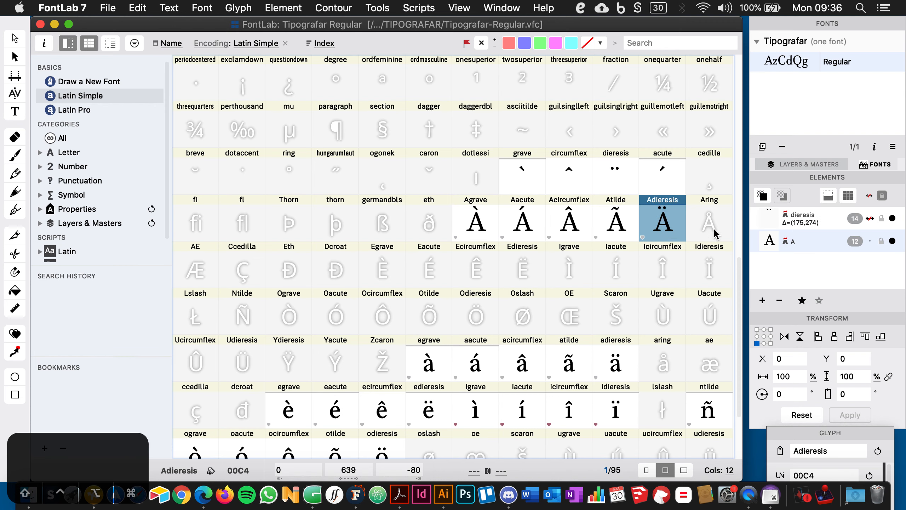
double_click(710, 225)
key(super+z)
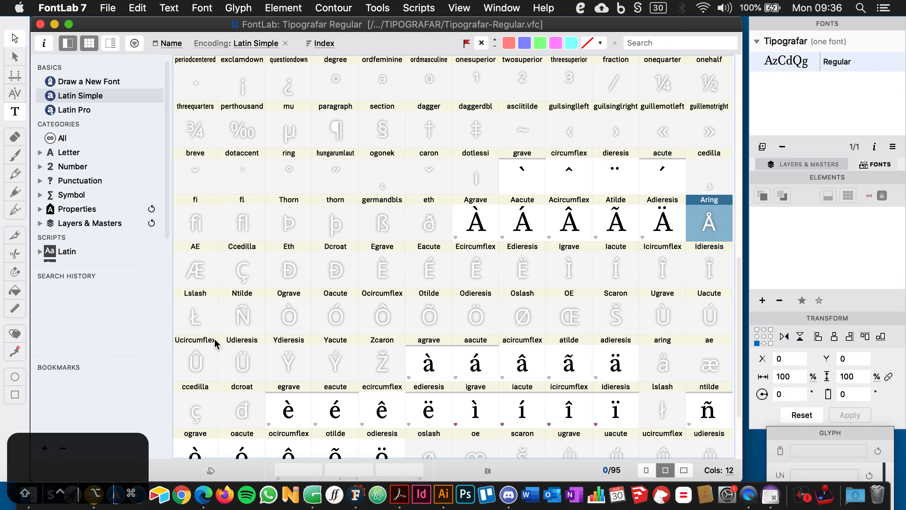
- Mark the capital glyphs Agrave through Adieresis with the cyan flag colour
click(475, 223)
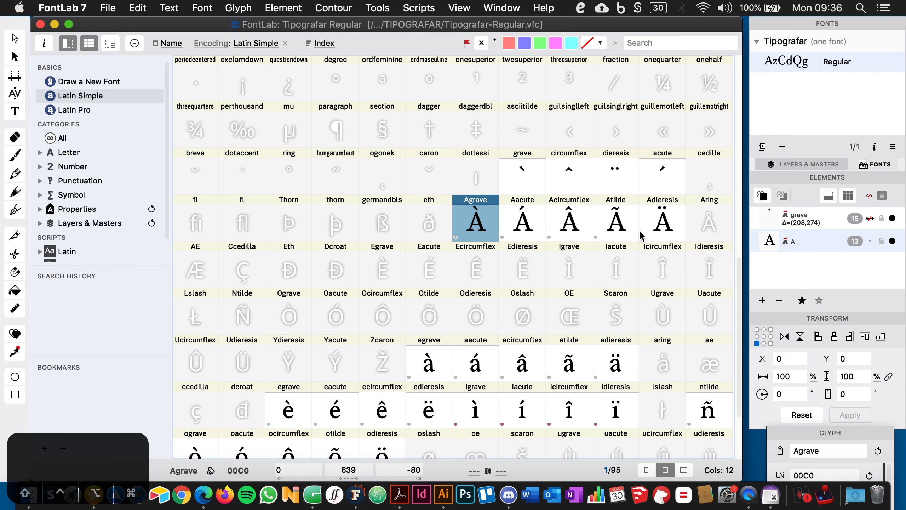
shift+click(667, 224)
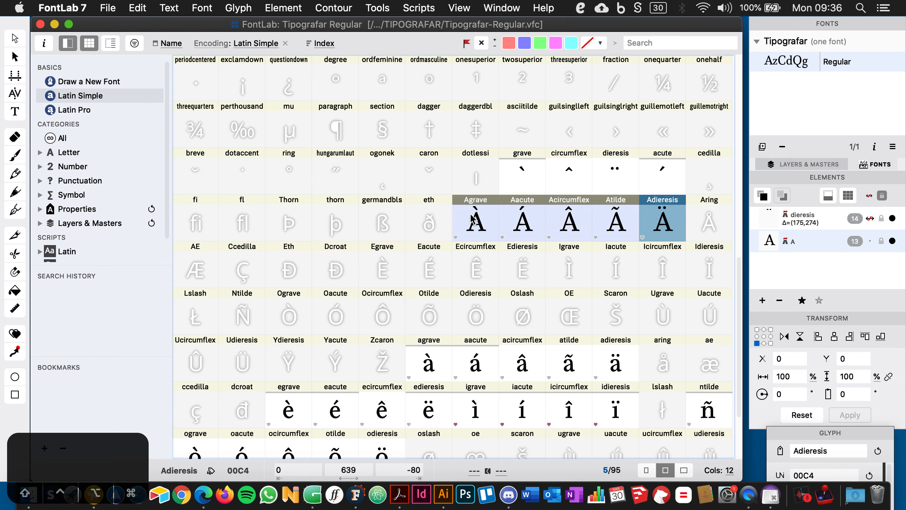
click(571, 43)
click(584, 296)
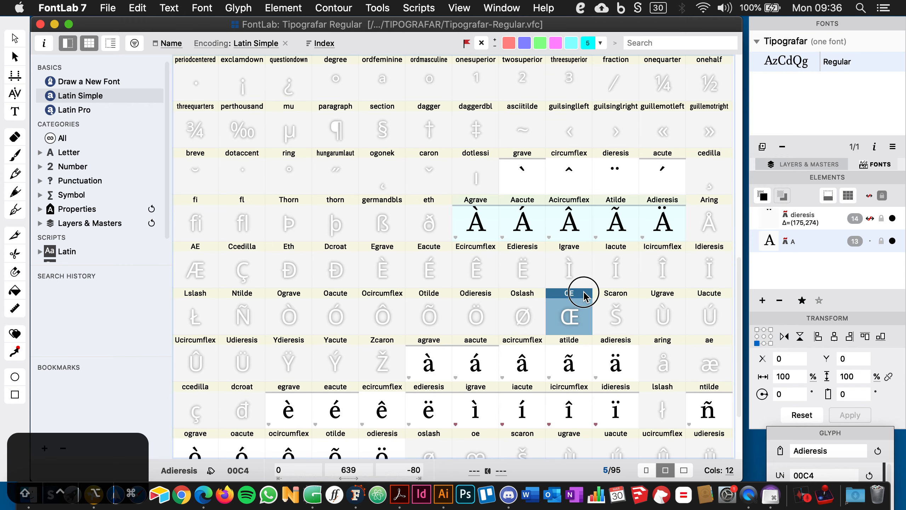
- Flag the lowercase glyphs agrave through adieresis and egrave through idieresis in cyan
scroll(549, 249, down, 3)
drag(422, 267, 614, 269)
click(571, 43)
drag(608, 322, 289, 314)
click(573, 45)
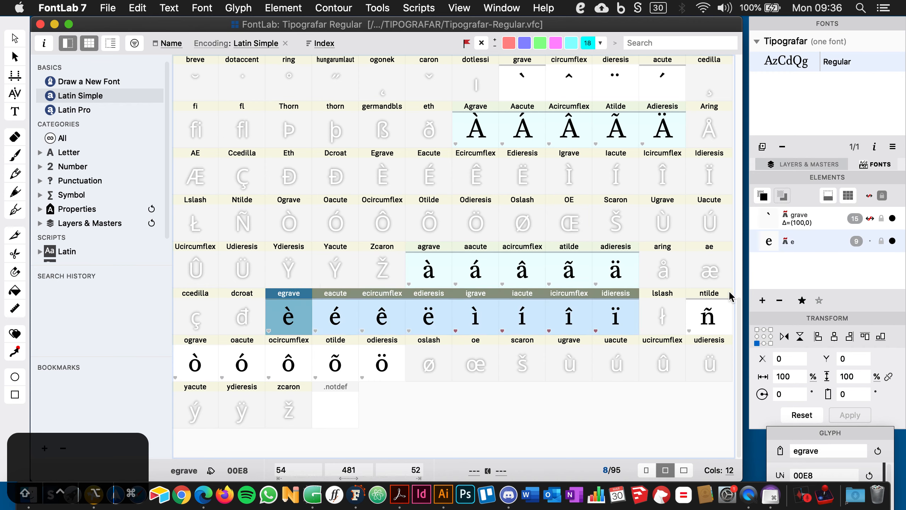
- Flag the glyphs ntilde through odieresis in cyan and clear the selection
click(729, 300)
shift+click(384, 363)
click(571, 46)
click(494, 431)
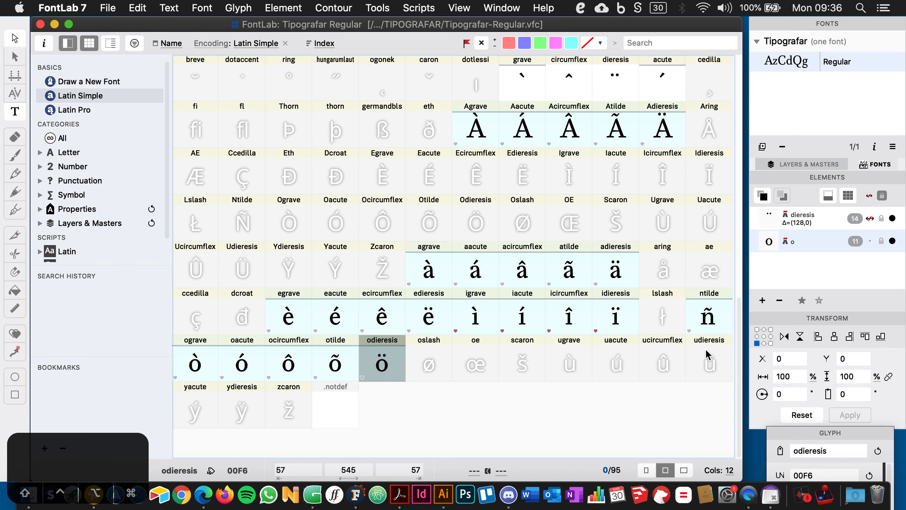
- Generate the composite capital glyphs Egrave, Eacute, Ecircumflex and Edieresis
scroll(494, 310, up, 1)
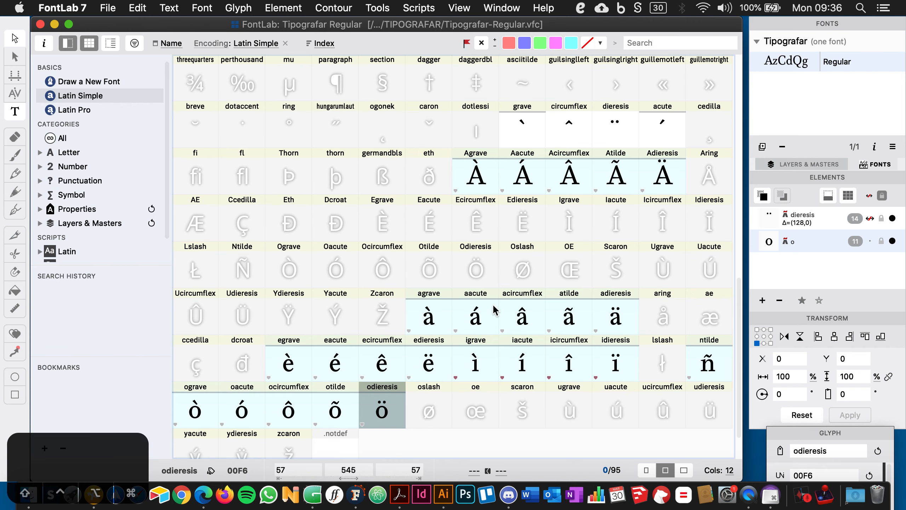
click(382, 221)
click(429, 222)
click(474, 221)
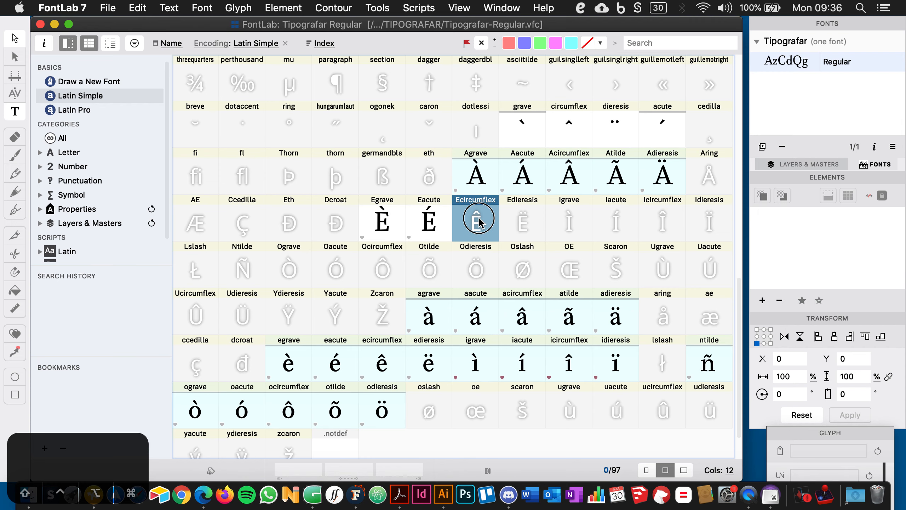
click(527, 224)
- Generate the composite capital glyphs Igrave, Iacute, Icircumflex and Idieresis
click(572, 218)
click(619, 218)
click(665, 218)
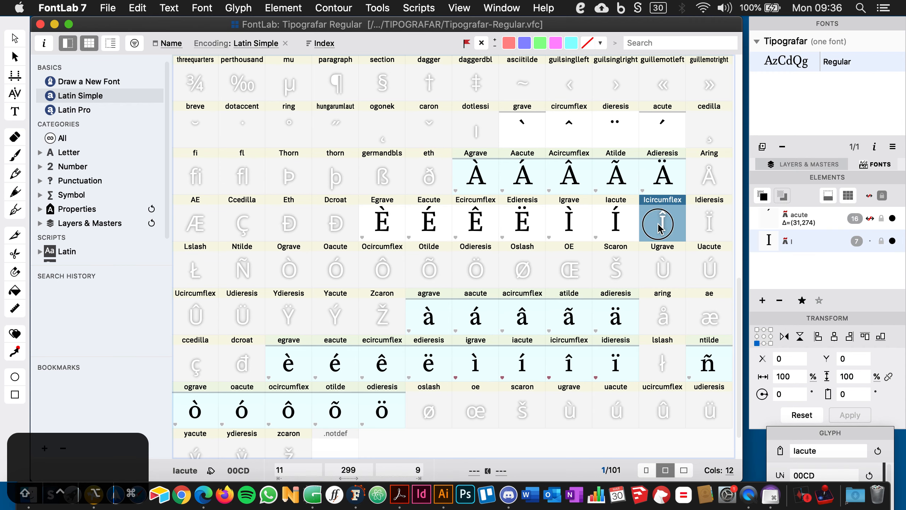
click(712, 225)
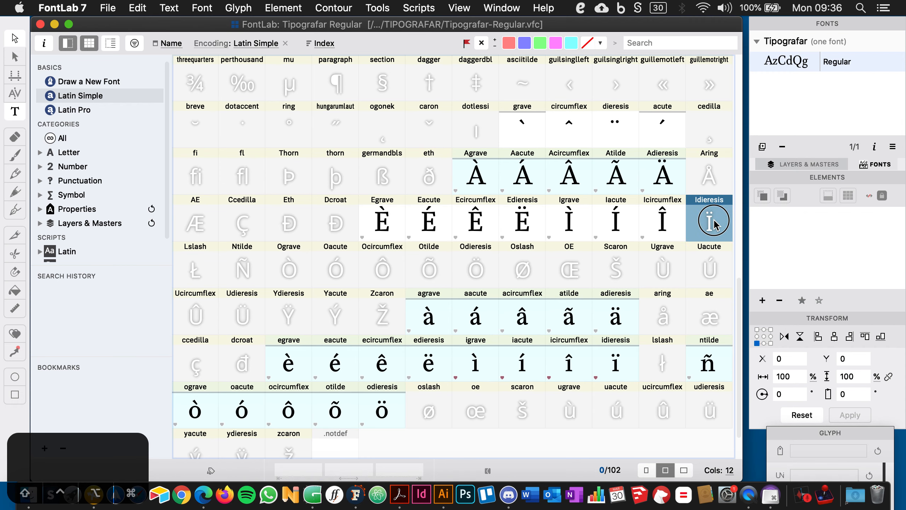
- Generate the composite capital glyphs Ntilde, Ograve, Oacute, Ocircumflex, Otilde and Odieresis
click(253, 274)
click(285, 271)
click(331, 272)
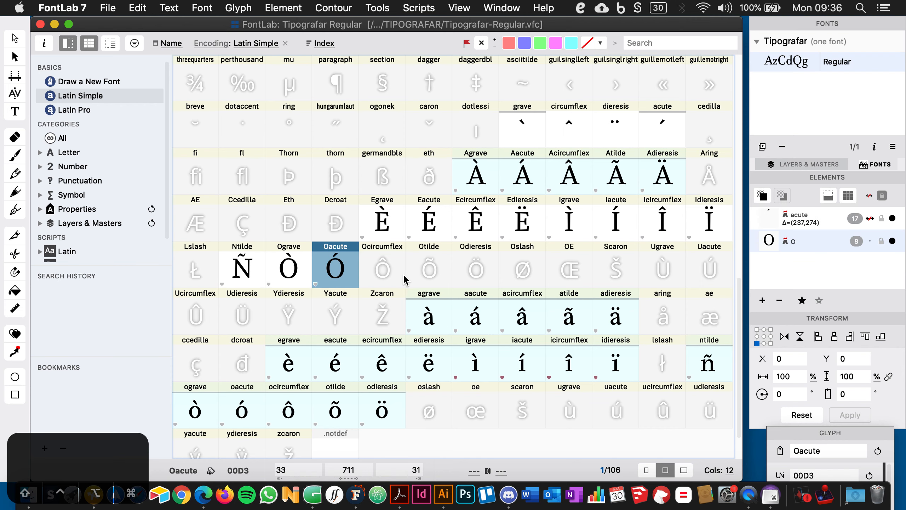
click(410, 275)
click(390, 275)
click(469, 275)
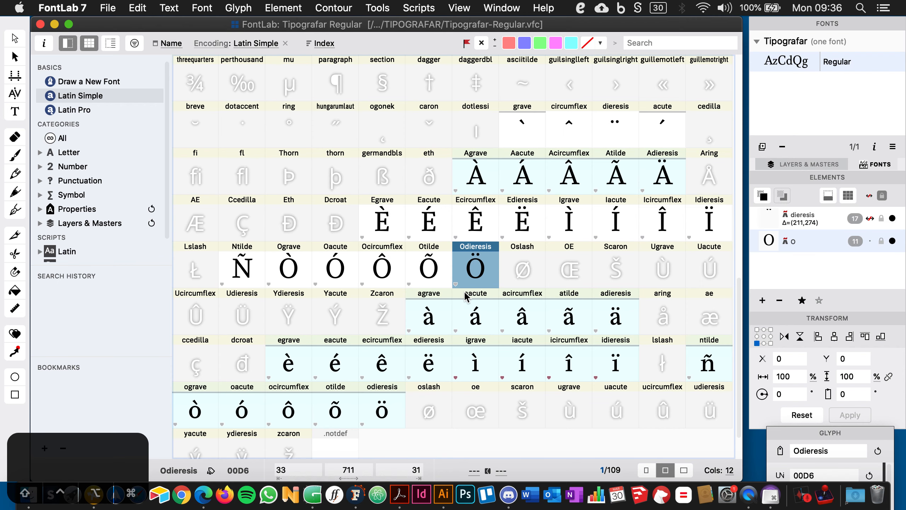
click(463, 332)
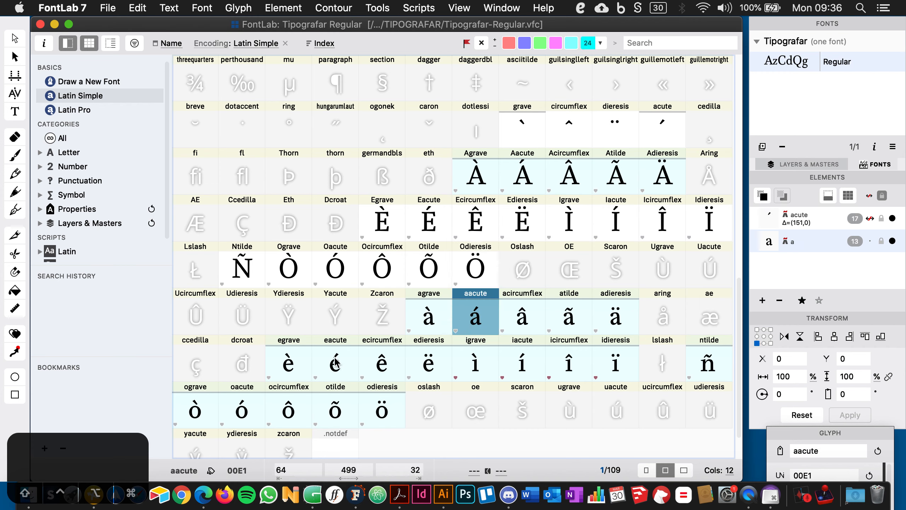
- Generate the composite capital glyphs Ugrave, Uacute, Ucircumflex, Udieresis, Ydieresis and Yacute
click(671, 274)
click(696, 277)
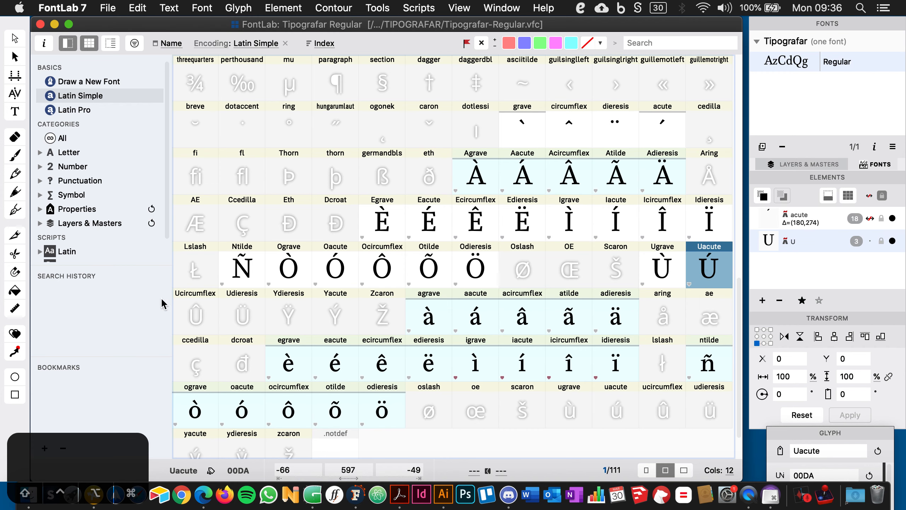
click(196, 322)
click(239, 313)
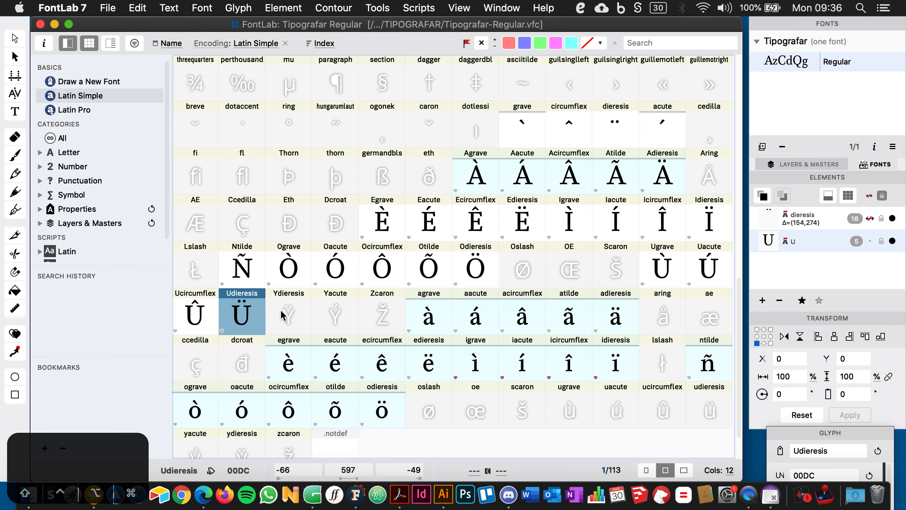
click(294, 317)
click(332, 314)
- Try to generate the composite Zcaron glyph and undo the attempt
click(382, 321)
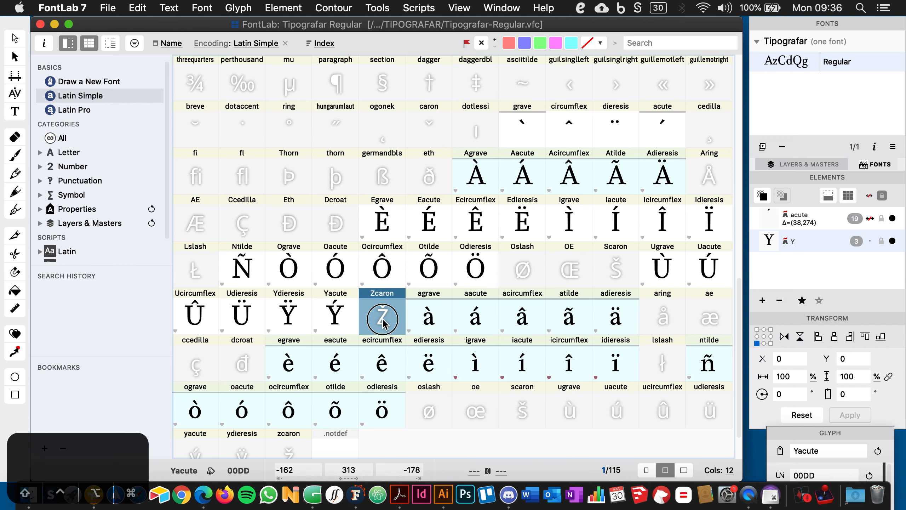
click(404, 361)
click(383, 317)
key(super+z)
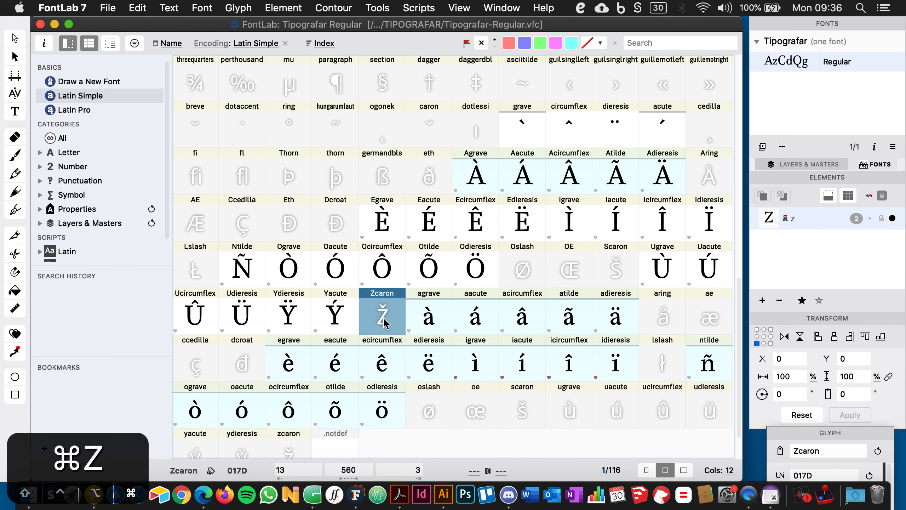
click(326, 308)
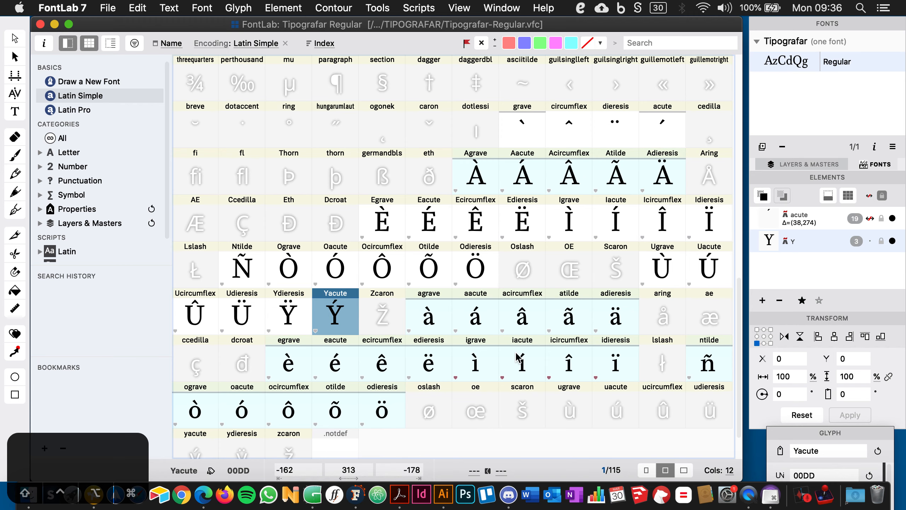
- Find the tilde accent glyph in the font overview and examine its cell under magnification
scroll(517, 356, up, 4)
scroll(517, 355, up, 3)
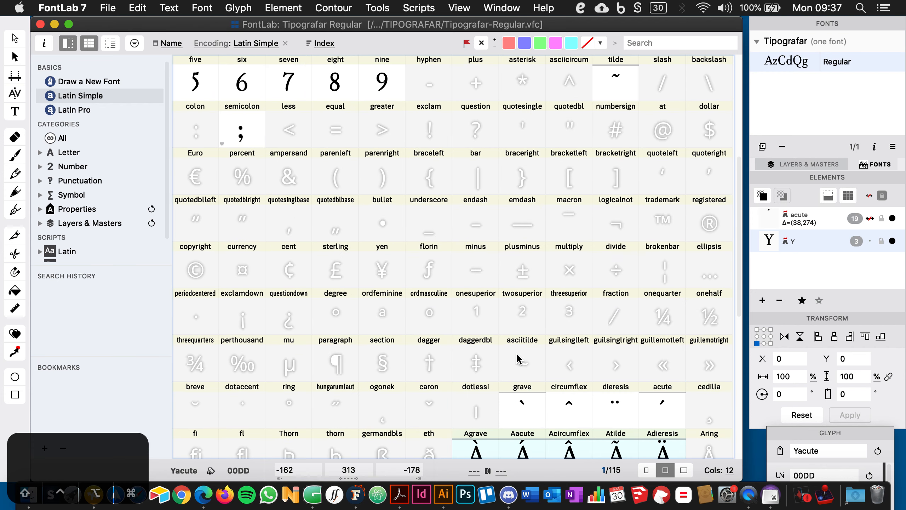
scroll(516, 353, down, 2)
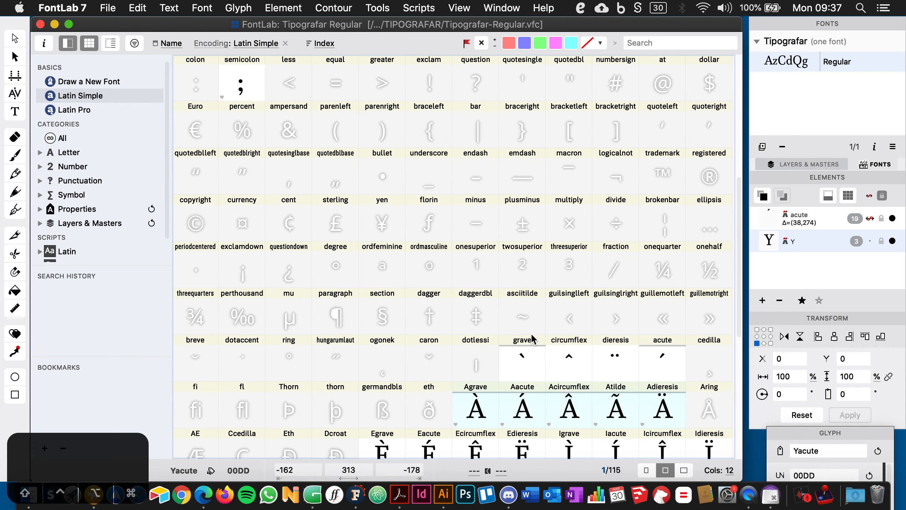
scroll(530, 342, up, 4)
scroll(529, 341, down, 1)
scroll(529, 336, down, 1)
scroll(542, 338, up, 1)
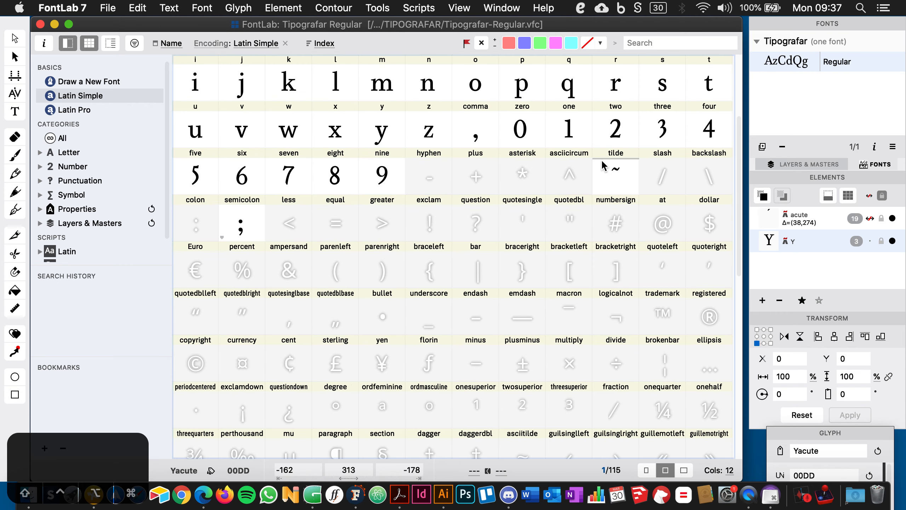
key(alt+super+8)
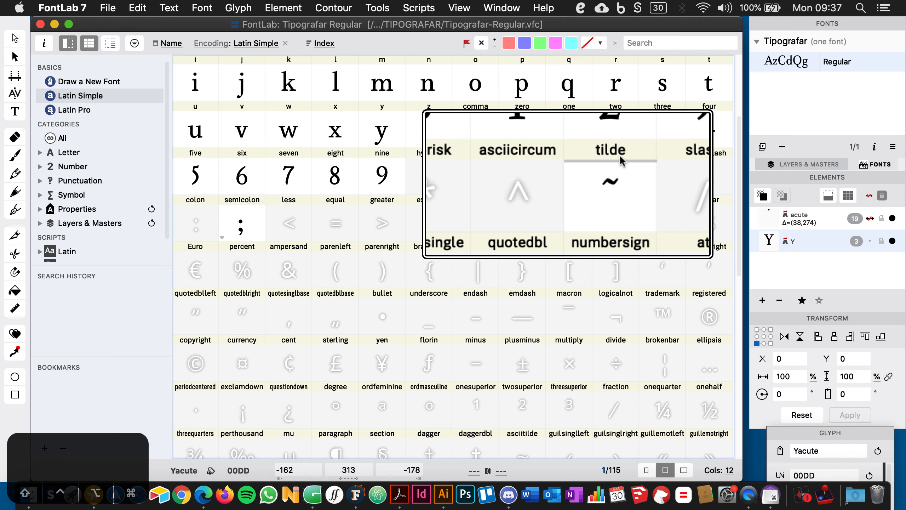
key(alt+super+8)
- Magnify the asciitilde glyph's cell and check its name and Unicode value against the tilde accent
scroll(631, 198, down, 3)
scroll(632, 195, down, 2)
click(523, 217)
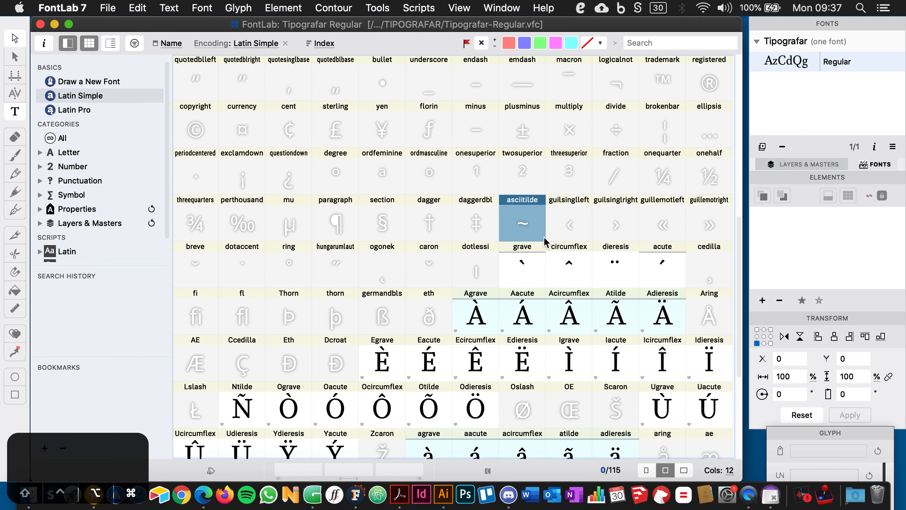
key(alt+super+8)
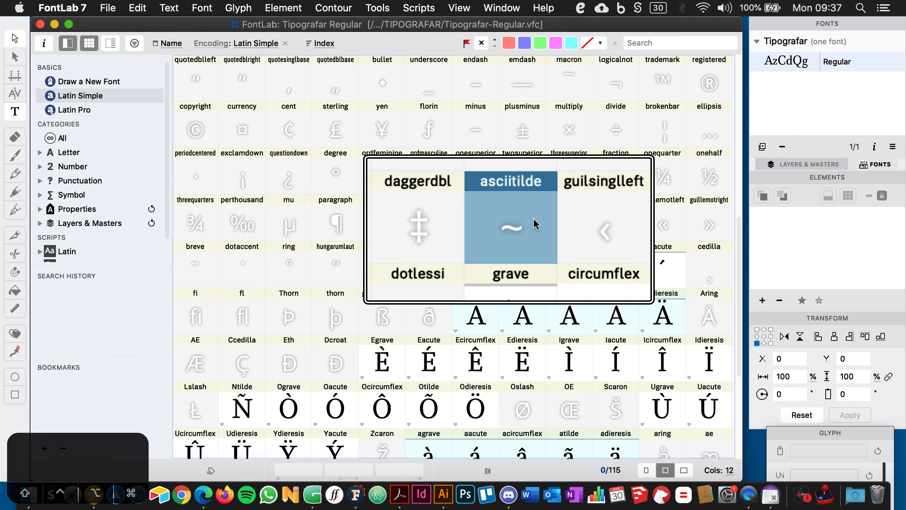
mouse_move(534, 226)
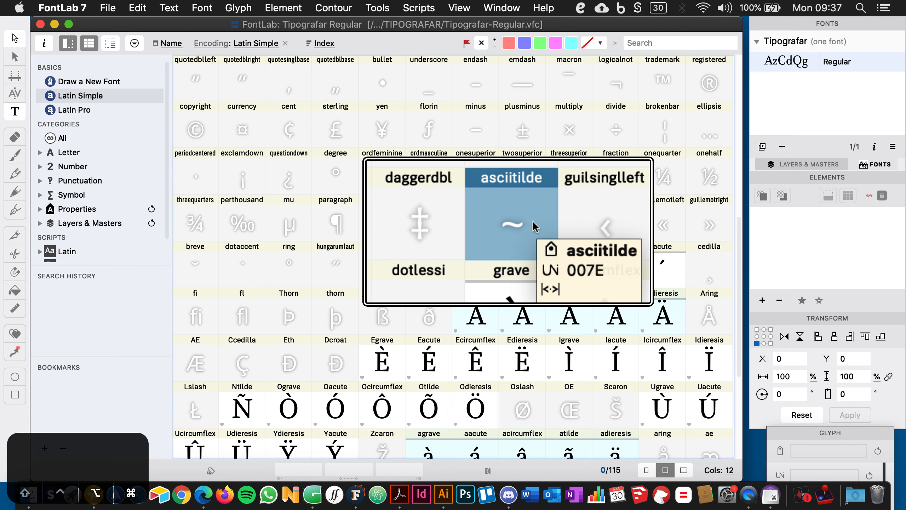
key(alt+super+8)
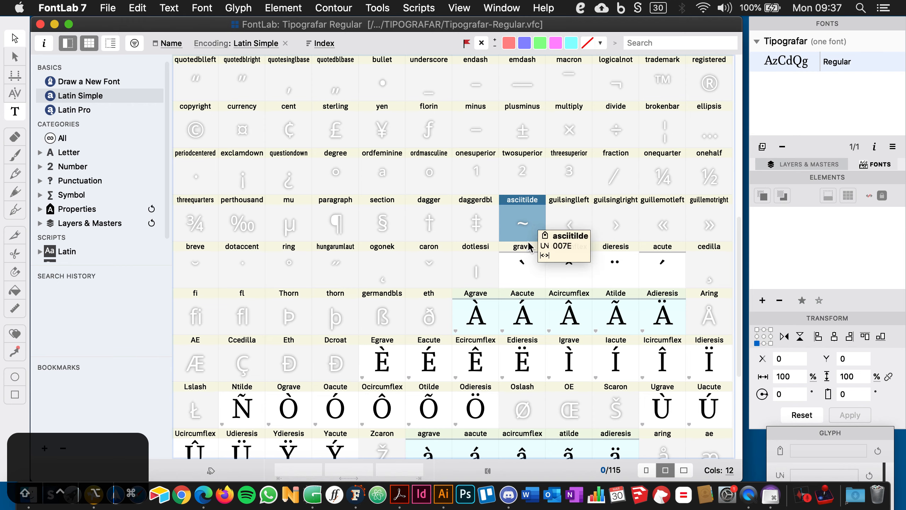
- Open the lowercase m glyph for outline editing
scroll(525, 253, up, 3)
scroll(524, 254, up, 5)
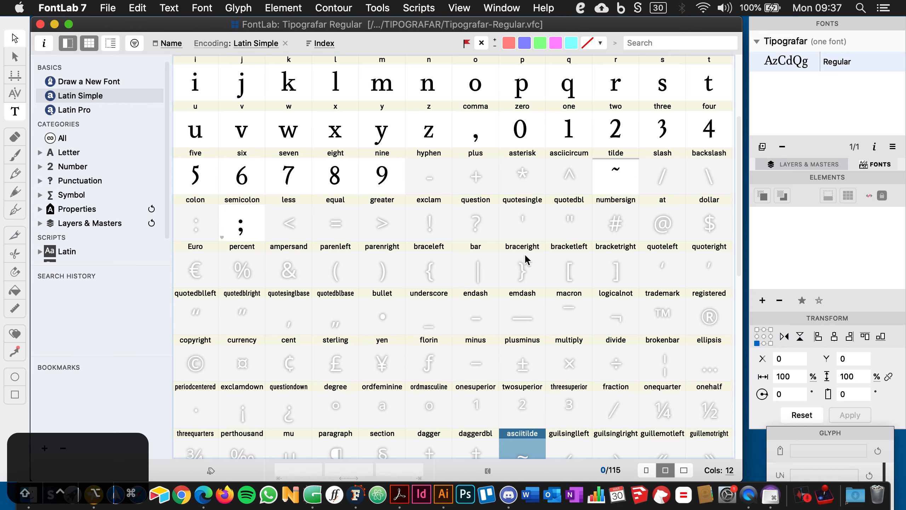
click(392, 226)
double_click(392, 227)
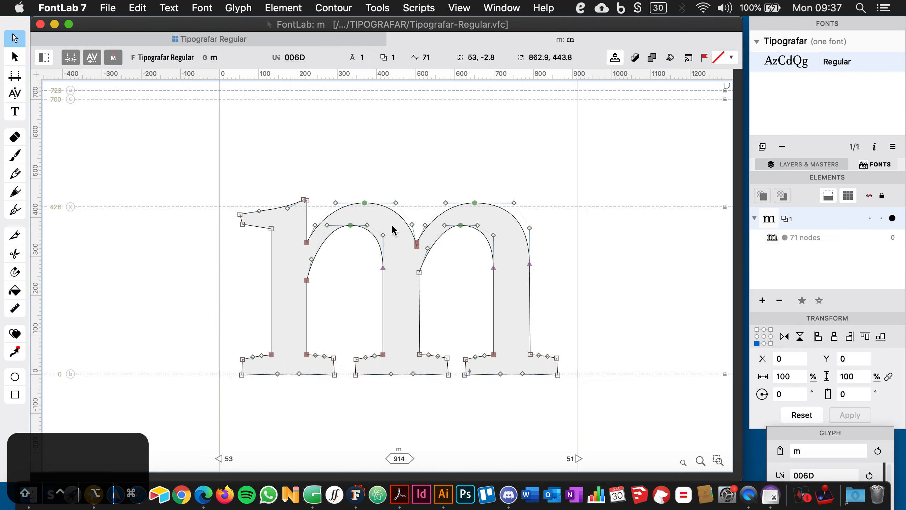
click(13, 37)
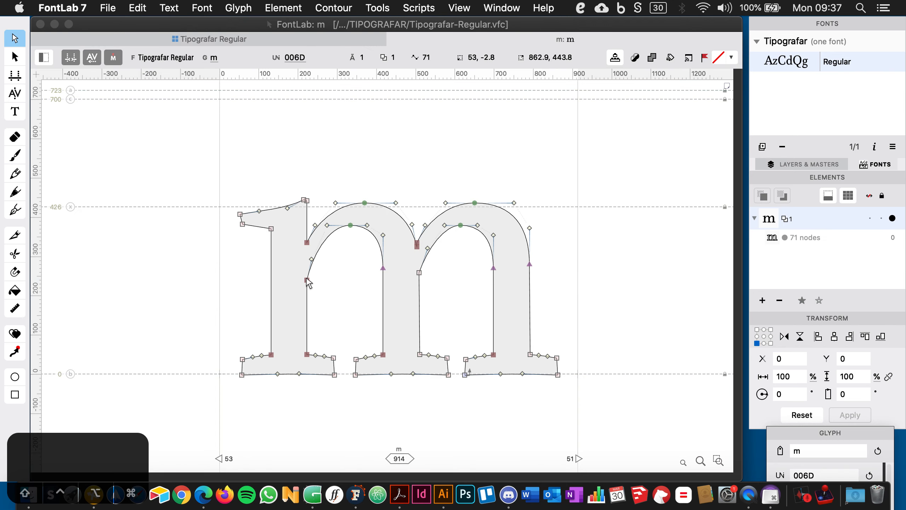
- Inspect the m outline's corner node, the smooth nodes atop both arches and the tangent node with its handle, and clear the selection
click(304, 240)
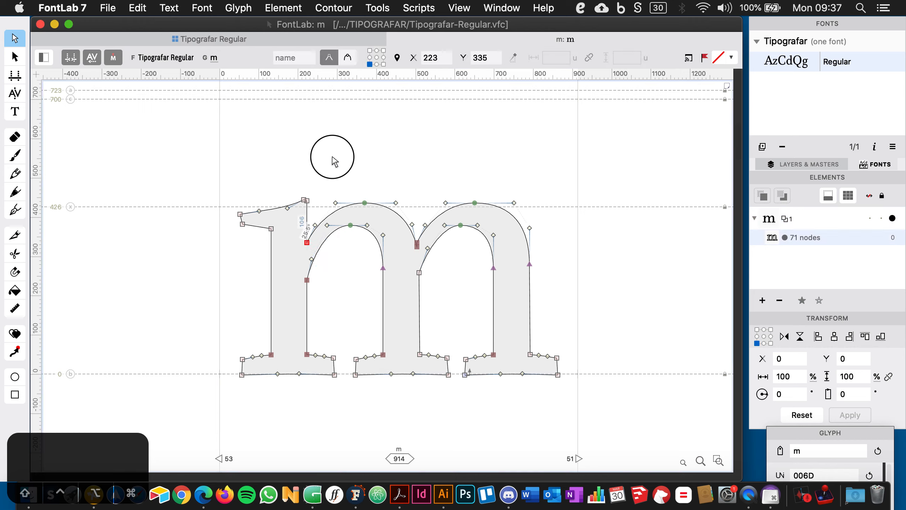
click(365, 203)
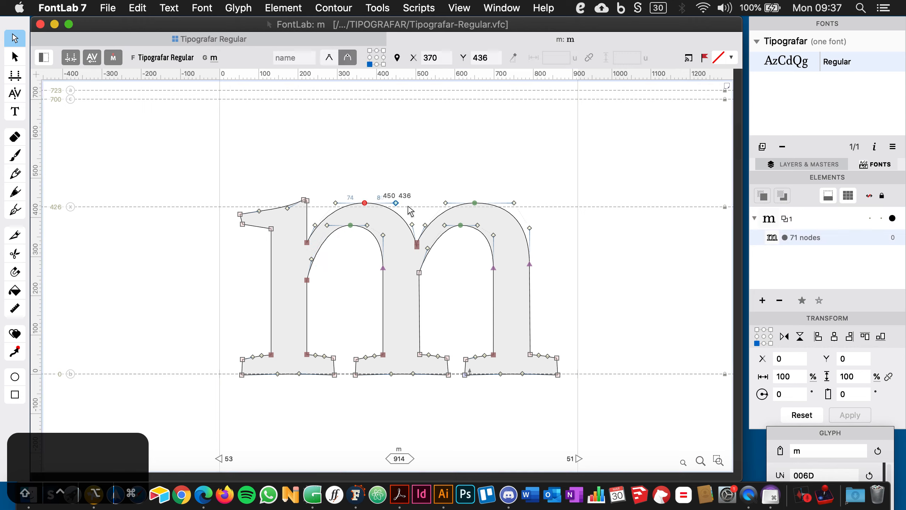
click(476, 203)
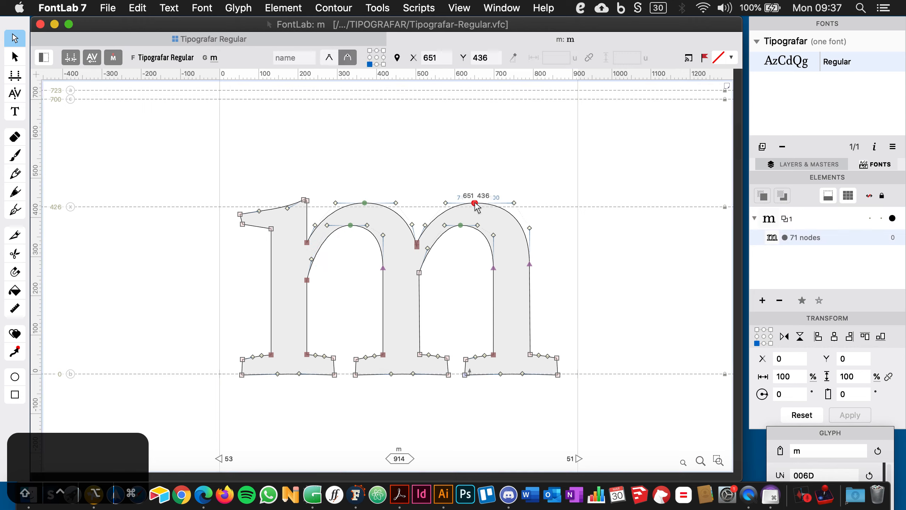
click(530, 264)
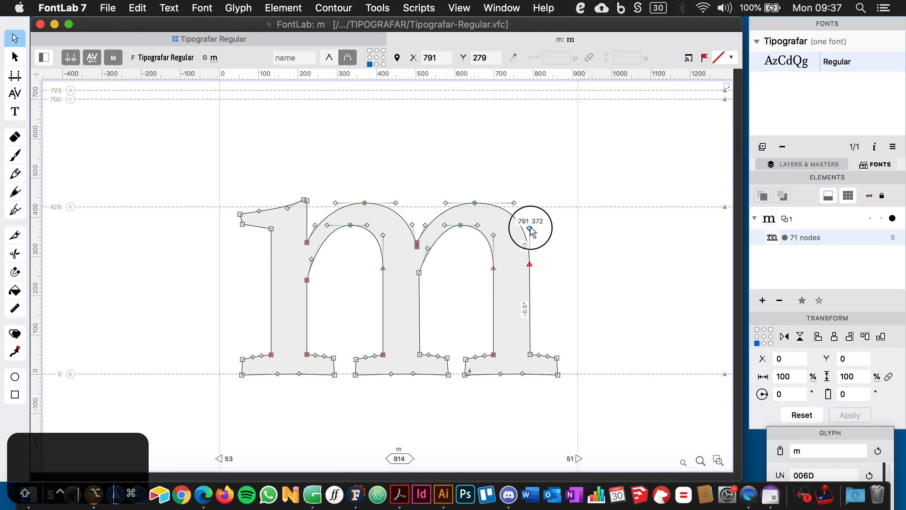
click(531, 228)
click(553, 236)
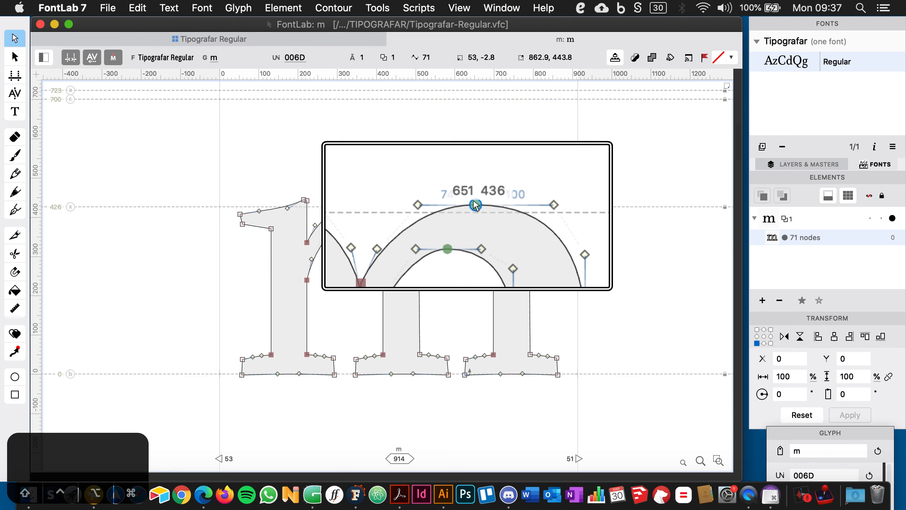
- Examine the forward curve handle of the node atop the m's second arch under magnification and deselect it
mouse_move(513, 202)
mouse_down()
mouse_move(518, 212)
mouse_move(513, 191)
mouse_move(514, 202)
mouse_up()
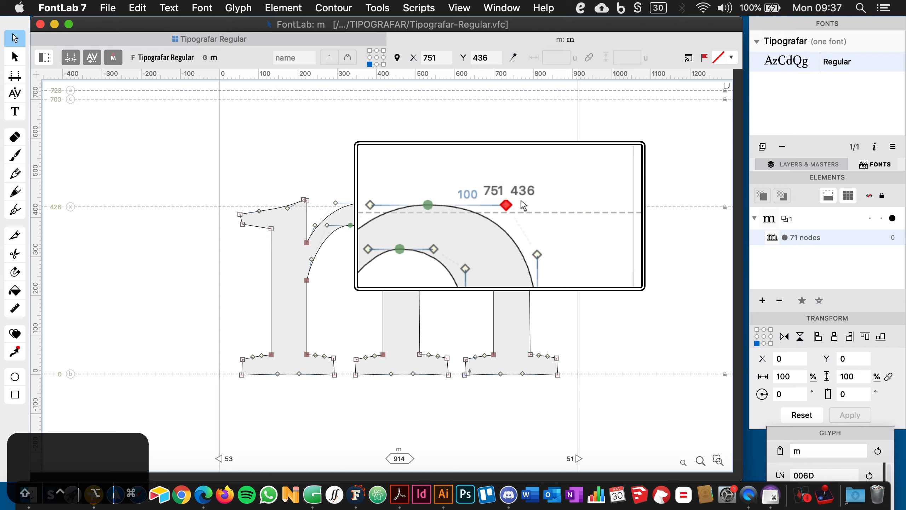
click(546, 191)
key(Escape)
key(Escape)
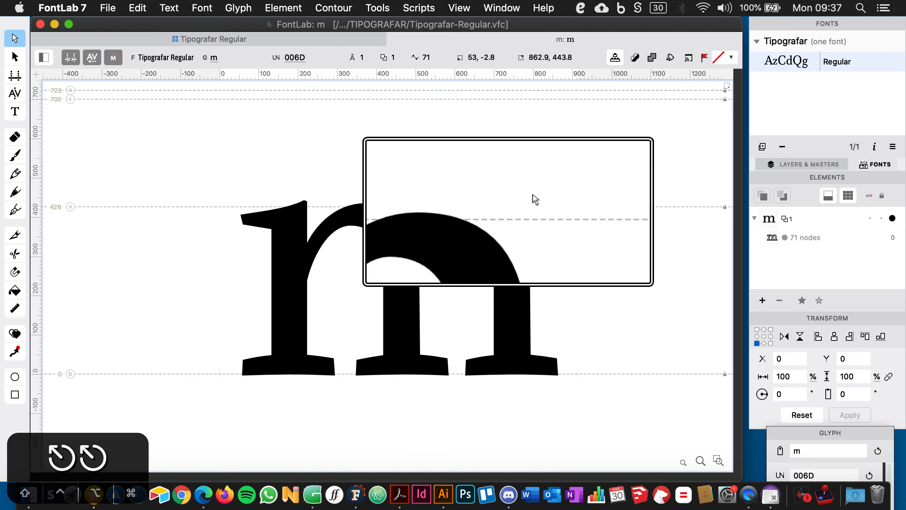
- Reopen the m outline for node editing and examine the corner node where the second arch's inner curve meets the middle stem under magnification
key(Escape)
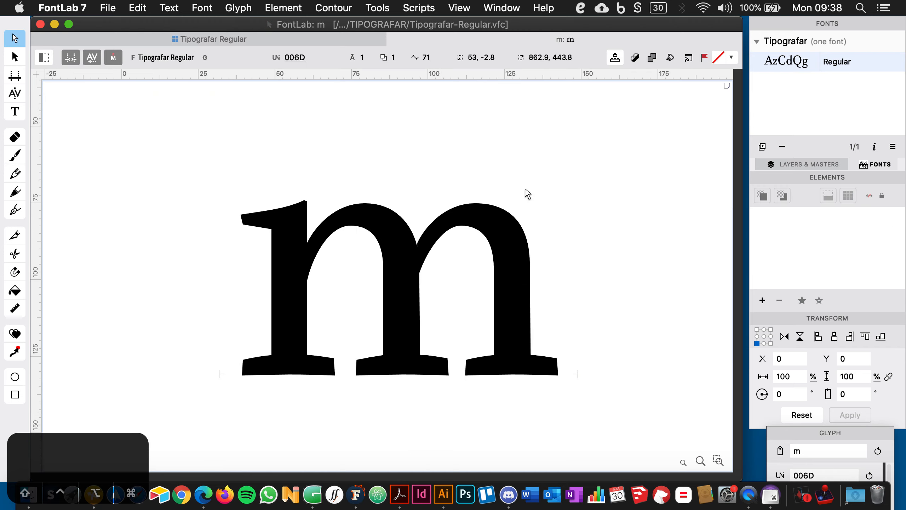
double_click(428, 239)
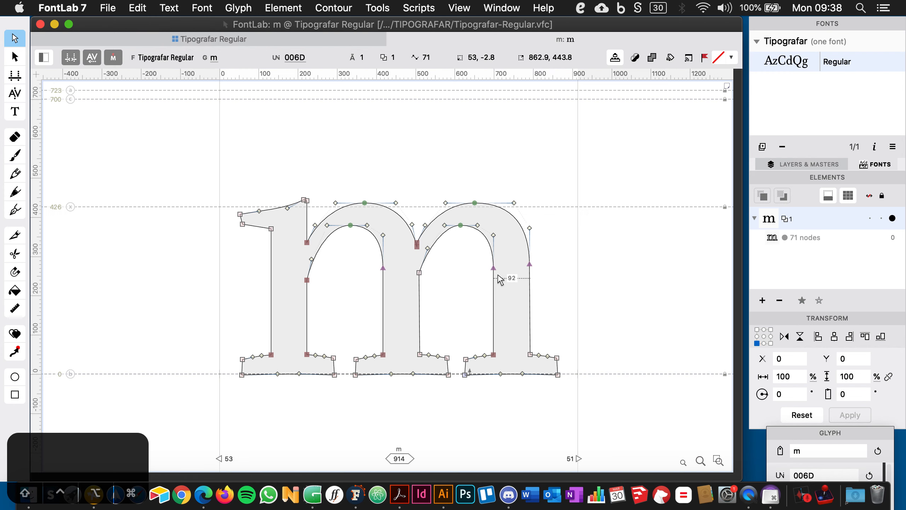
click(419, 273)
click(419, 273)
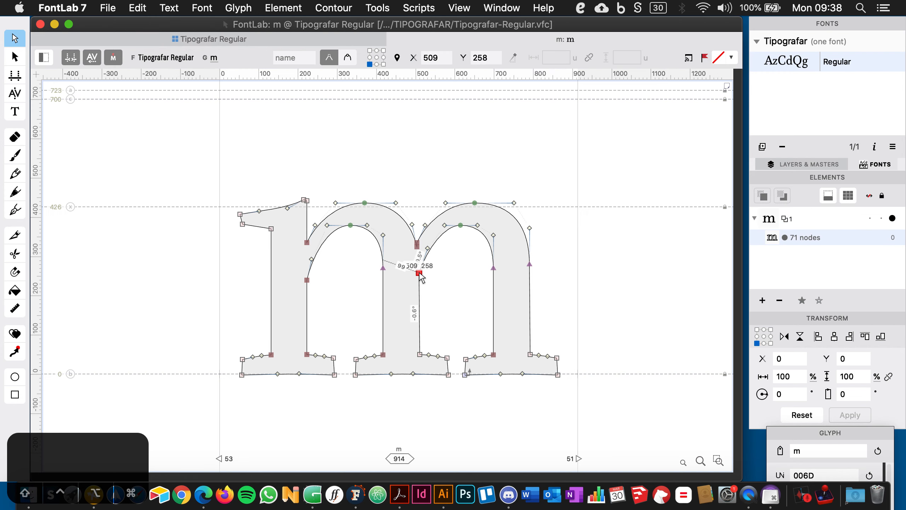
click(435, 279)
click(419, 273)
key(alt+super+8)
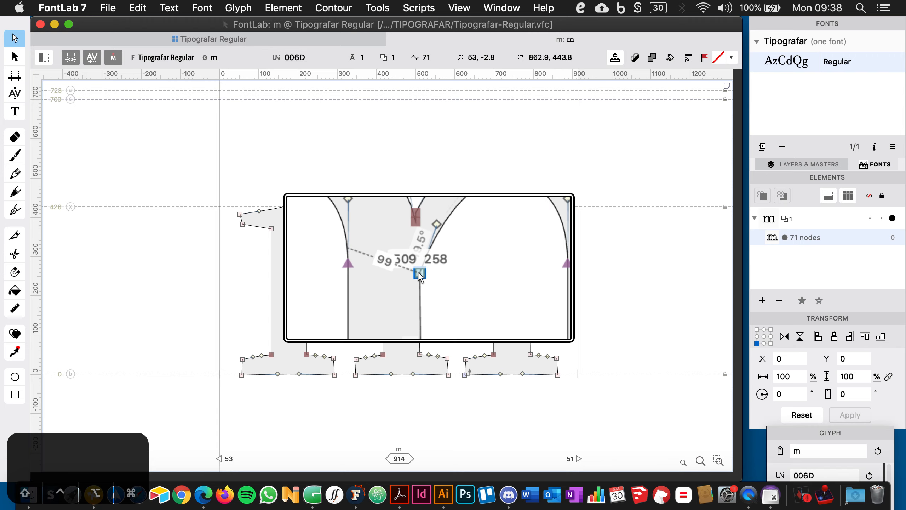
- Try swinging the corner node's curve handle at the second arch's inner join to X 561, Y 282, and undo the move
click(420, 273)
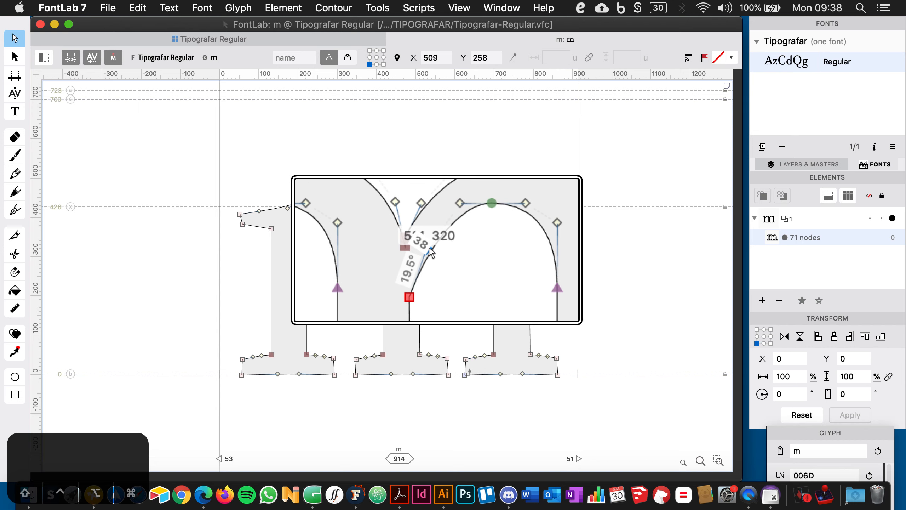
drag(431, 249, 440, 264)
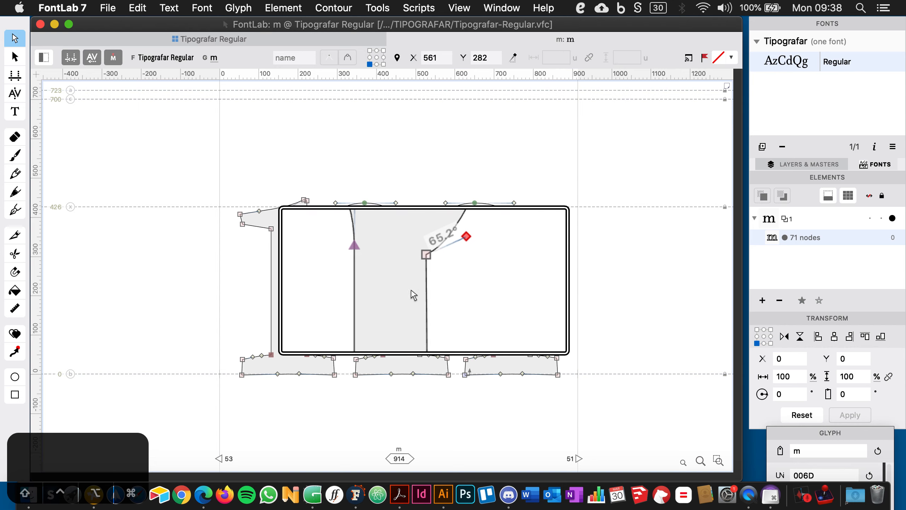
key(super+z)
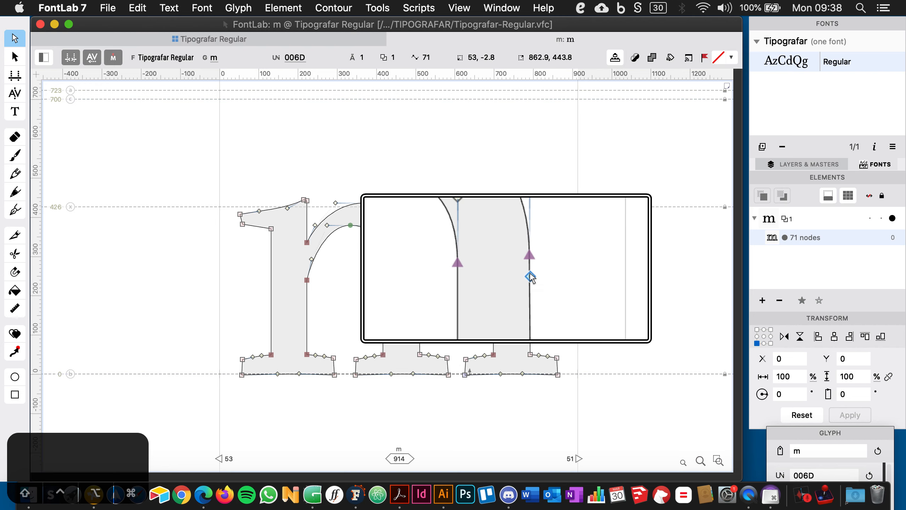
key(alt+super+8)
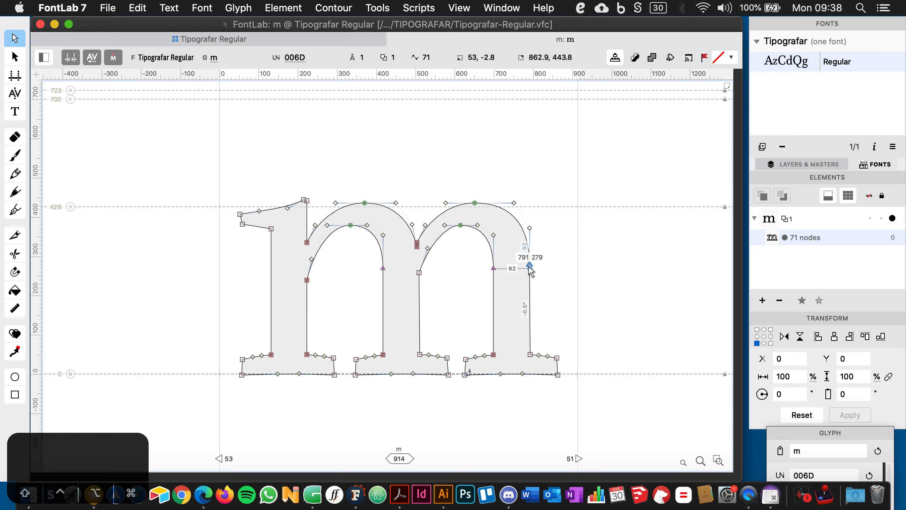
- Inspect the tangent node on the last stem's outer edge and the corner node at the first arch's inner join, and clear the selection
click(529, 266)
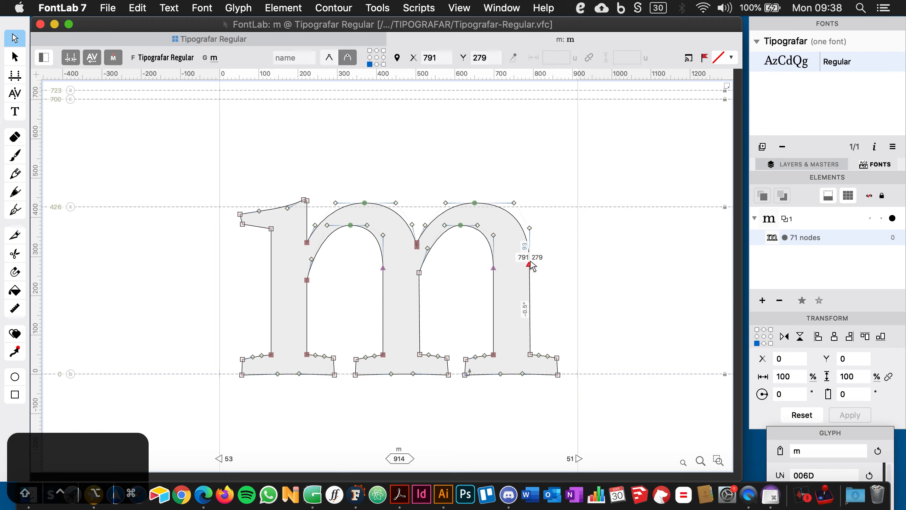
click(306, 281)
click(329, 288)
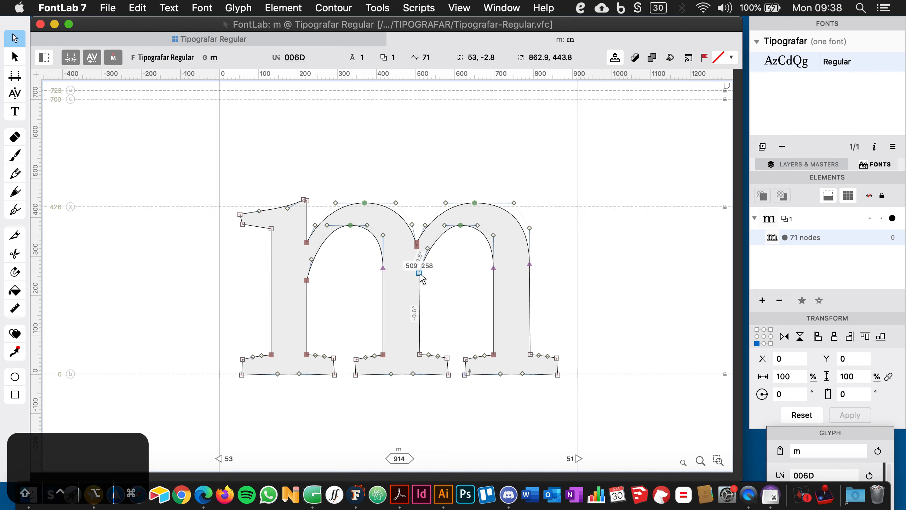
- Try converting the corner node at the second arch's inner join into a tangent node, and undo the conversion
click(443, 283)
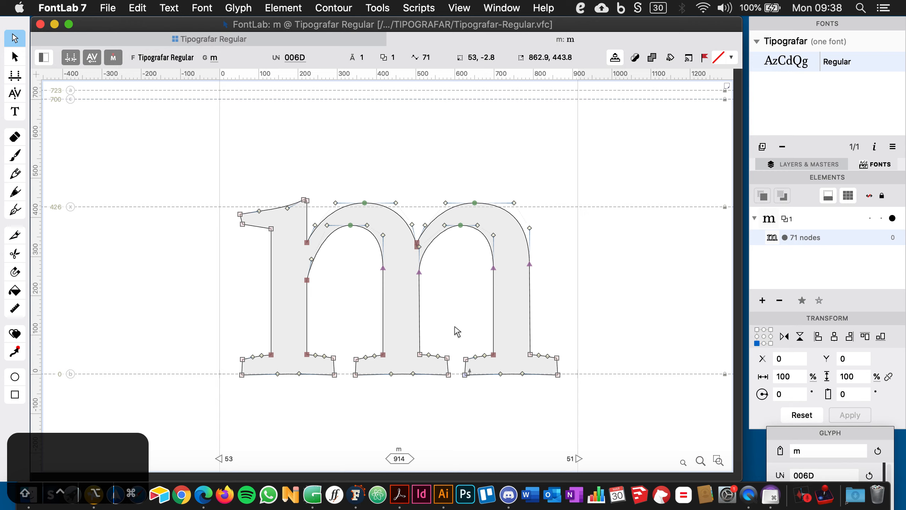
key(super+z)
click(461, 315)
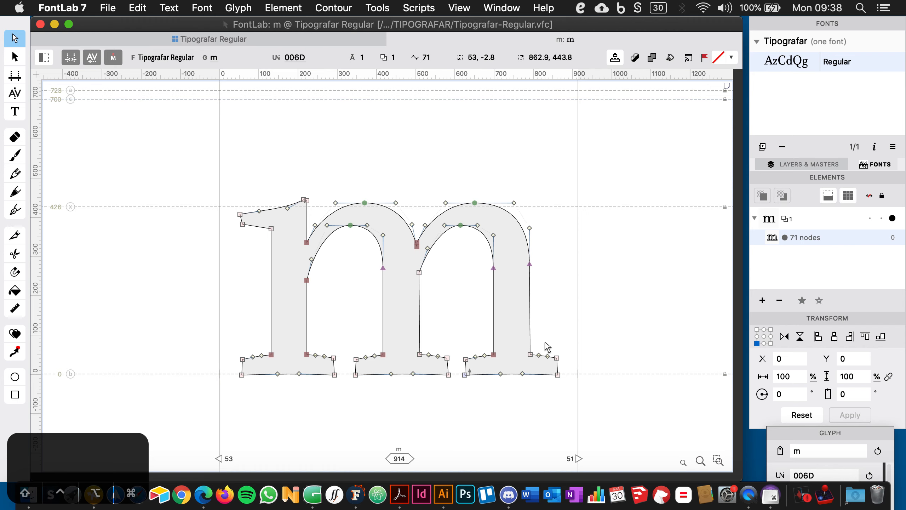
- Return to the Tipografar Regular glyph overview, save the font and select the lowercase a glyph
click(396, 38)
click(484, 183)
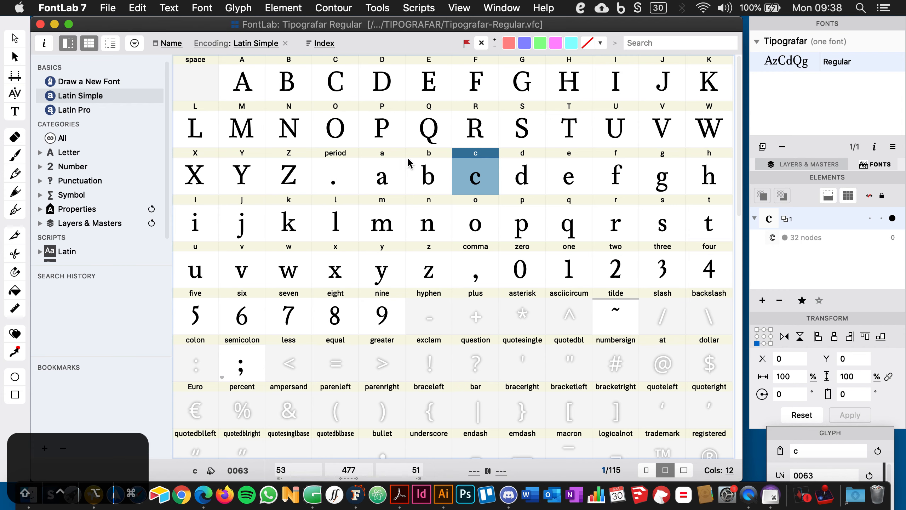
click(109, 8)
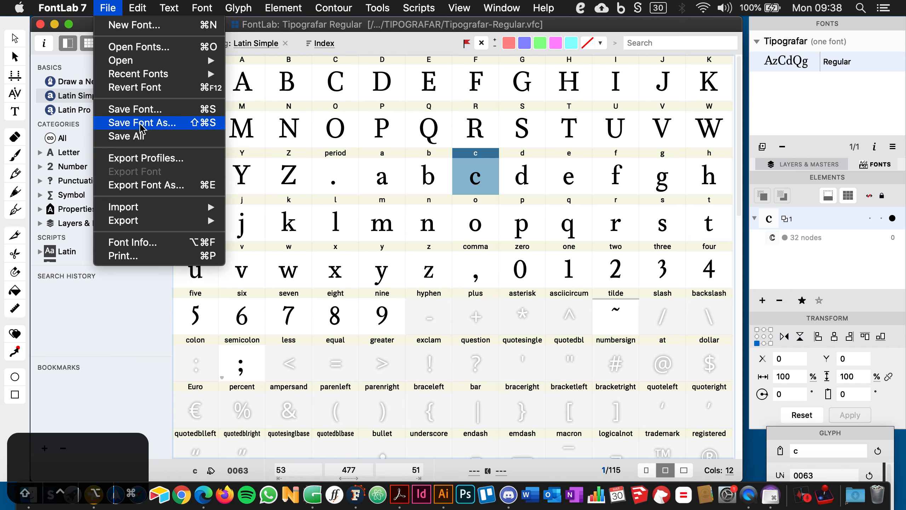
click(136, 109)
click(397, 182)
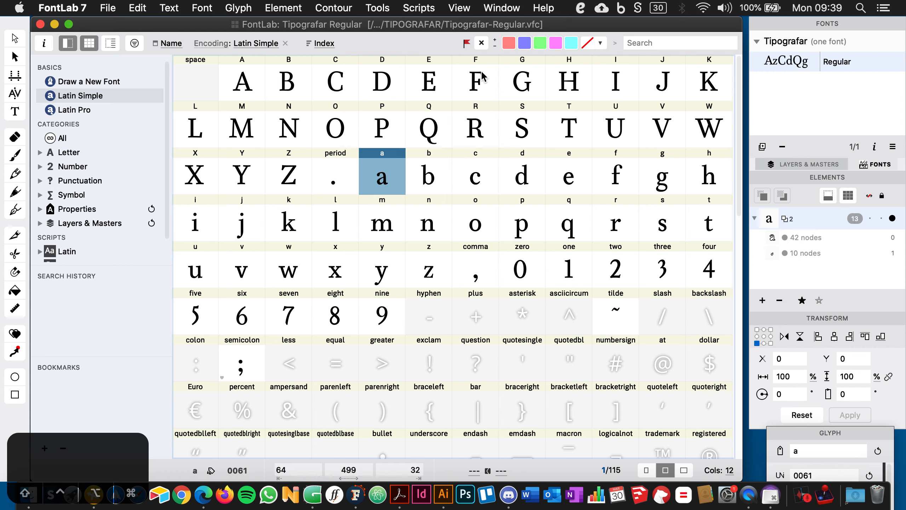